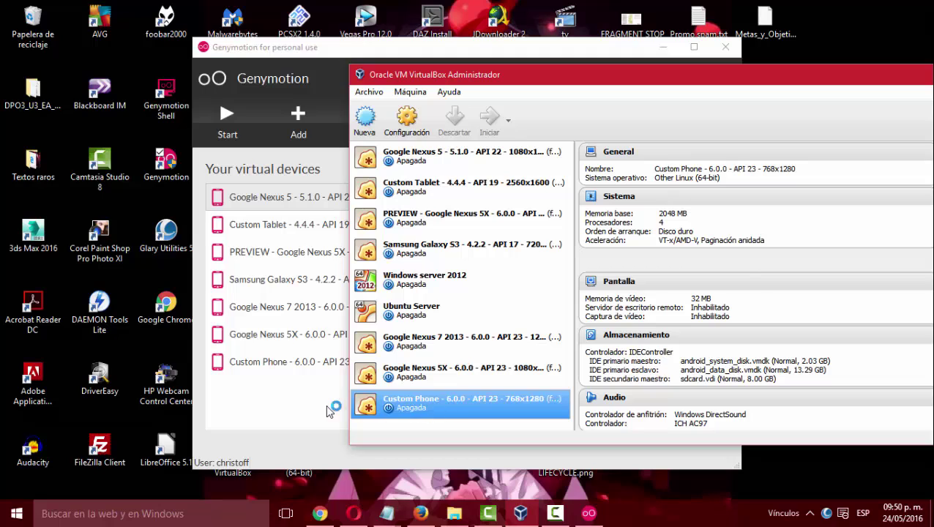
- Bring Genymotion's seven-device list in front of the VirtualBox Manager
{"action": "left_click", "coordinate": [280, 402]}
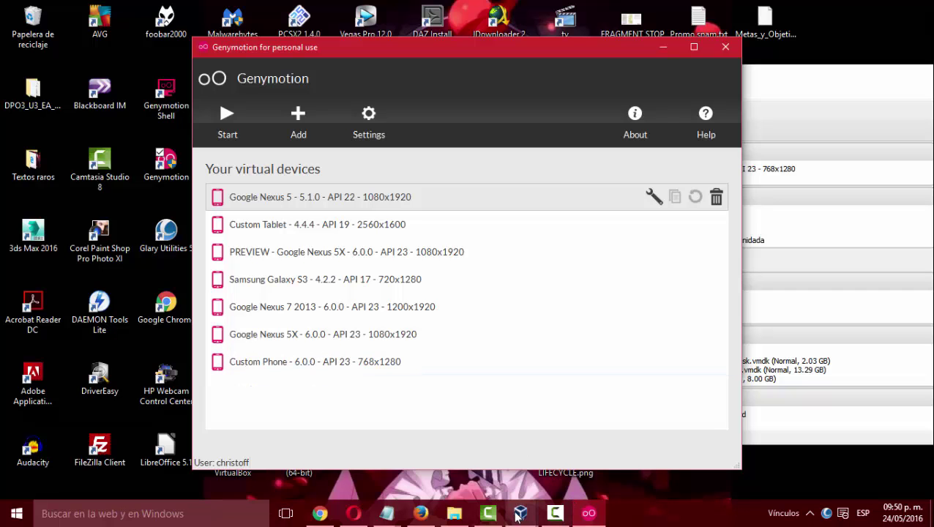
- Launch the Custom Phone - 6.0.0 - API 23 device and bring its emulator window forward
{"action": "mouse_move", "coordinate": [521, 512]}
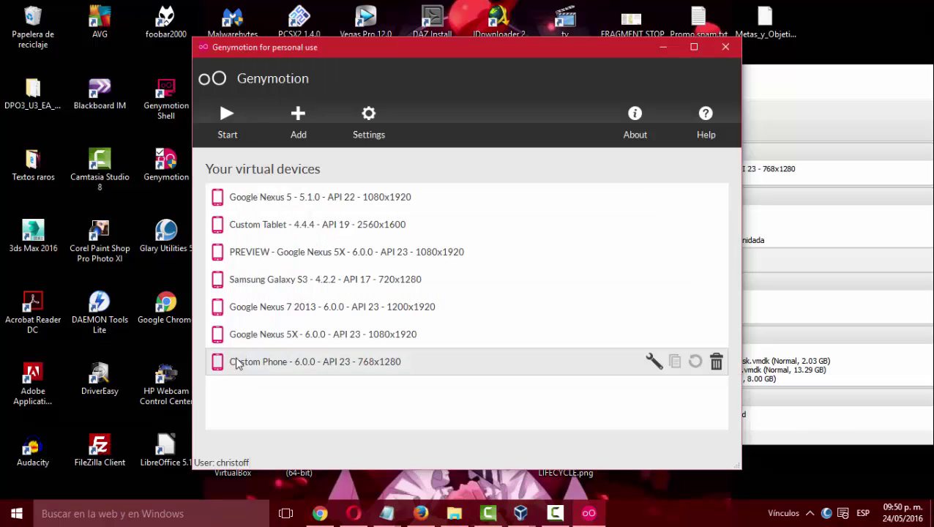
{"action": "double_click", "coordinate": [258, 363]}
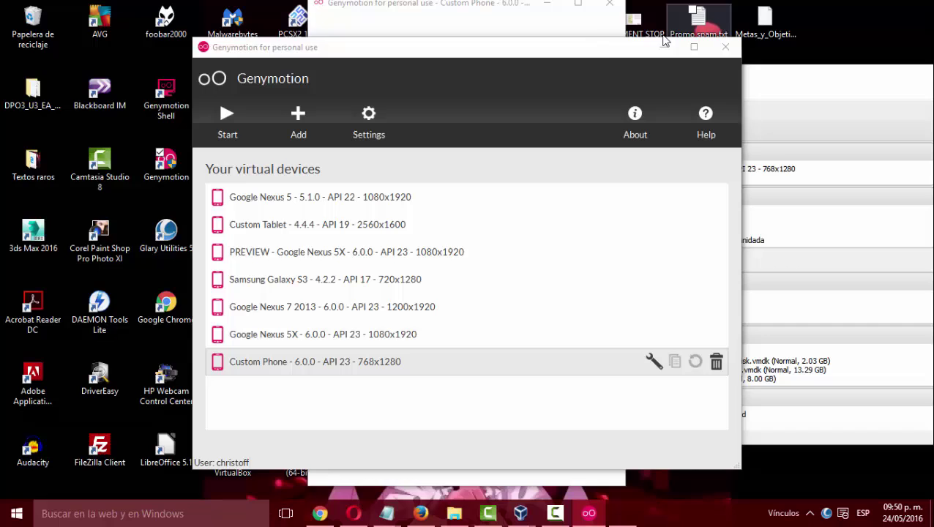
{"action": "left_click_drag", "start_coordinate": [589, 48], "coordinate": [322, 80]}
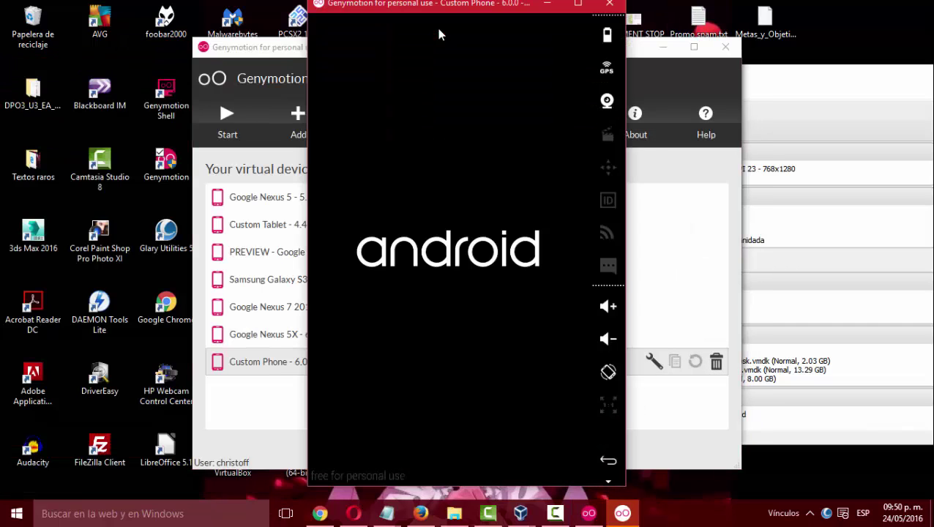
{"action": "left_click", "coordinate": [437, 32]}
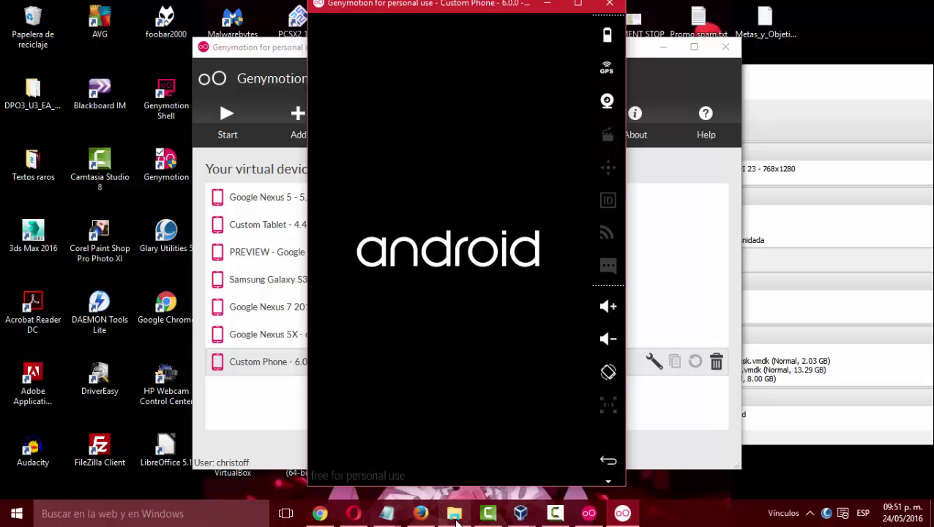
- Arrange the Maquinas virtuales folder on the left and the phone emulator on the right
{"action": "mouse_move", "coordinate": [453, 512]}
{"action": "left_click", "coordinate": [458, 462]}
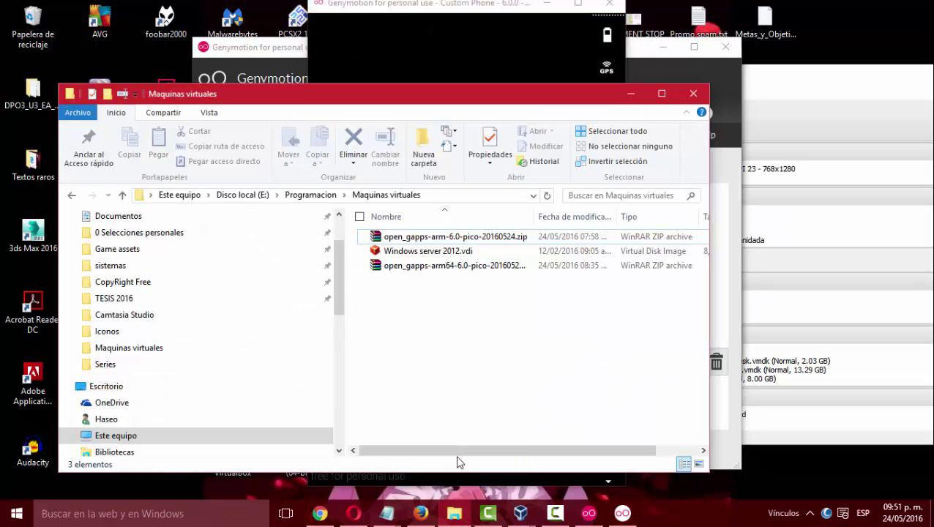
{"action": "left_click", "coordinate": [364, 62]}
{"action": "left_click_drag", "start_coordinate": [373, 7], "coordinate": [635, 19]}
{"action": "left_click_drag", "start_coordinate": [463, 103], "coordinate": [368, 87]}
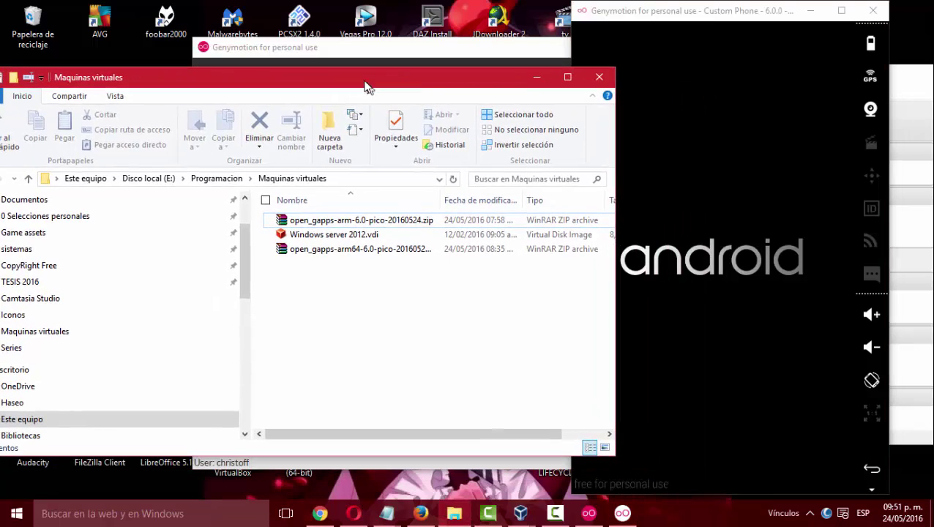
{"action": "left_click_drag", "start_coordinate": [435, 82], "coordinate": [397, 81]}
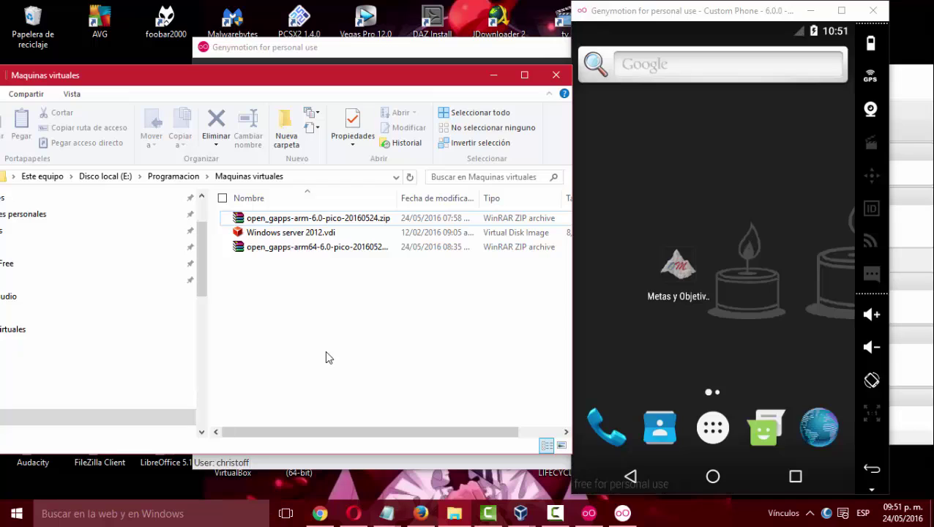
- Drop open_gapps-arm-6.0-pico-20160524.zip onto the emulator's home screen
{"action": "left_click", "coordinate": [287, 218]}
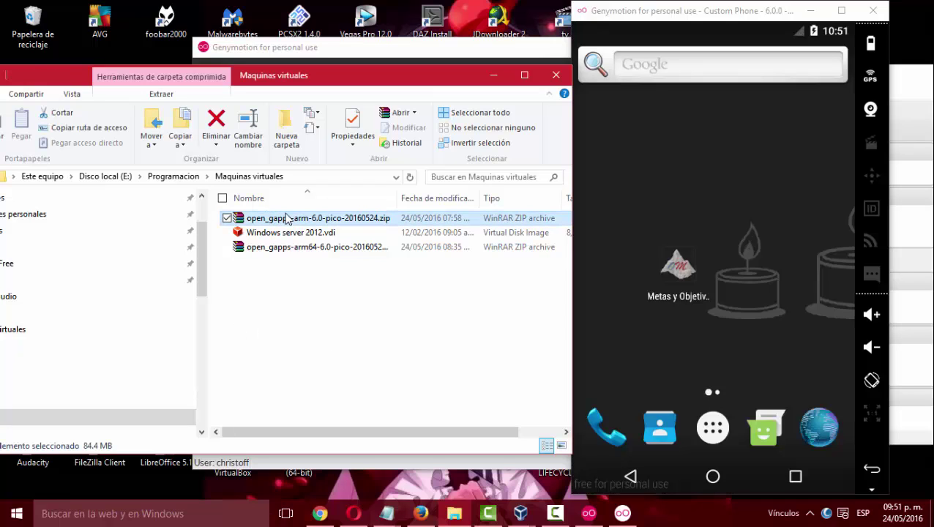
{"action": "left_click_drag", "start_coordinate": [301, 222], "coordinate": [669, 228]}
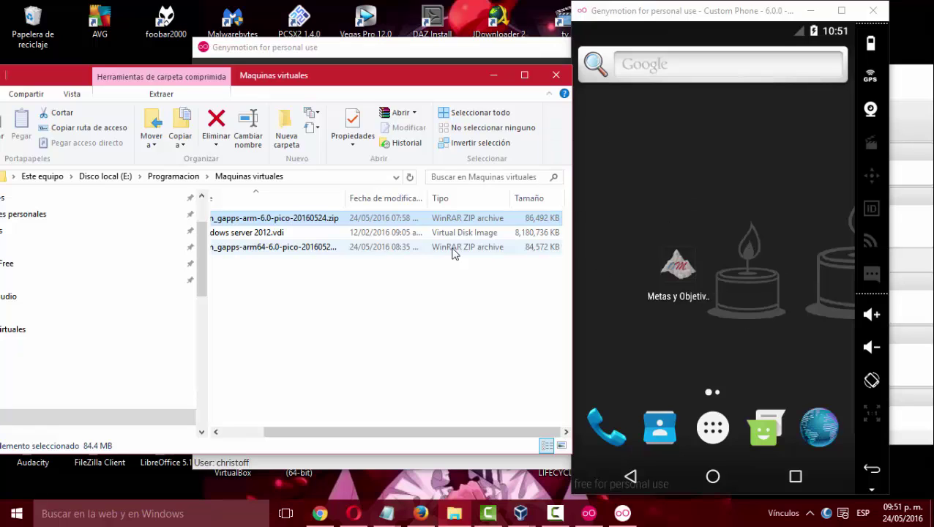
{"action": "left_click_drag", "start_coordinate": [323, 223], "coordinate": [720, 273]}
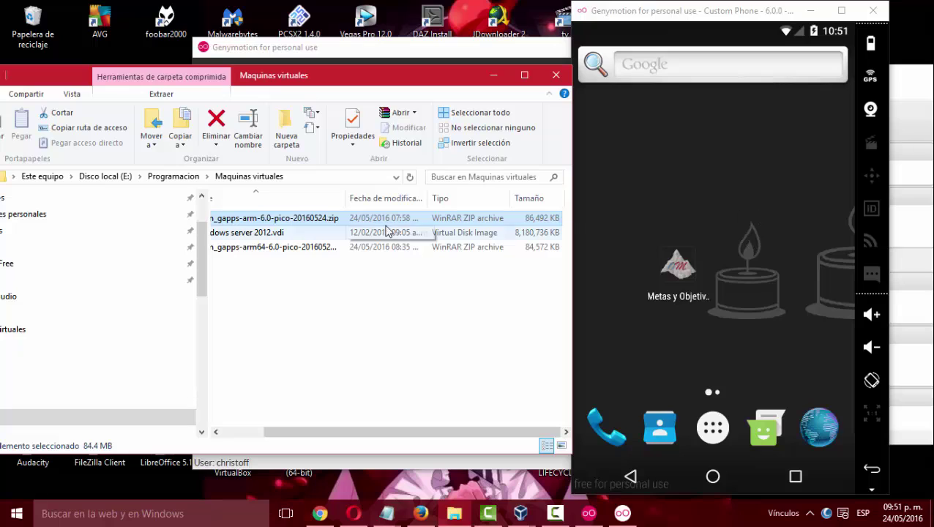
{"action": "left_click_drag", "start_coordinate": [311, 219], "coordinate": [706, 269]}
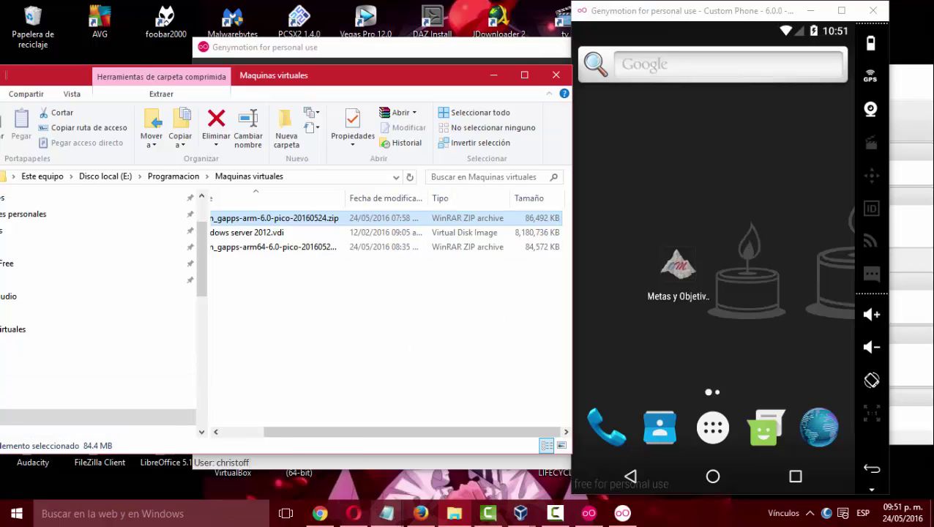
- Highlight the HKEY_LOCAL_MACHINE...Policies\System path in the note and search Windows for 'reged'
{"action": "mouse_move", "coordinate": [387, 512]}
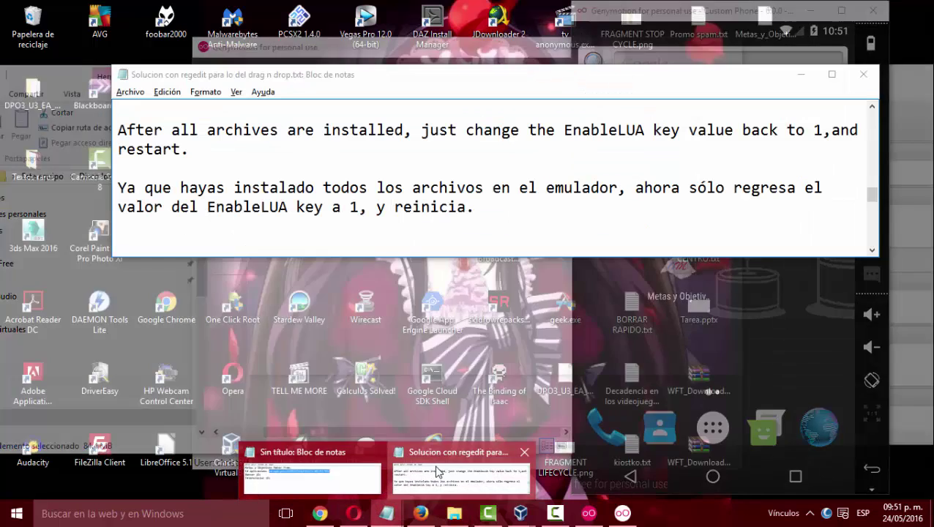
{"action": "left_click", "coordinate": [437, 472]}
{"action": "scroll", "coordinate": [256, 147], "scroll_direction": "up", "scroll_amount": 10}
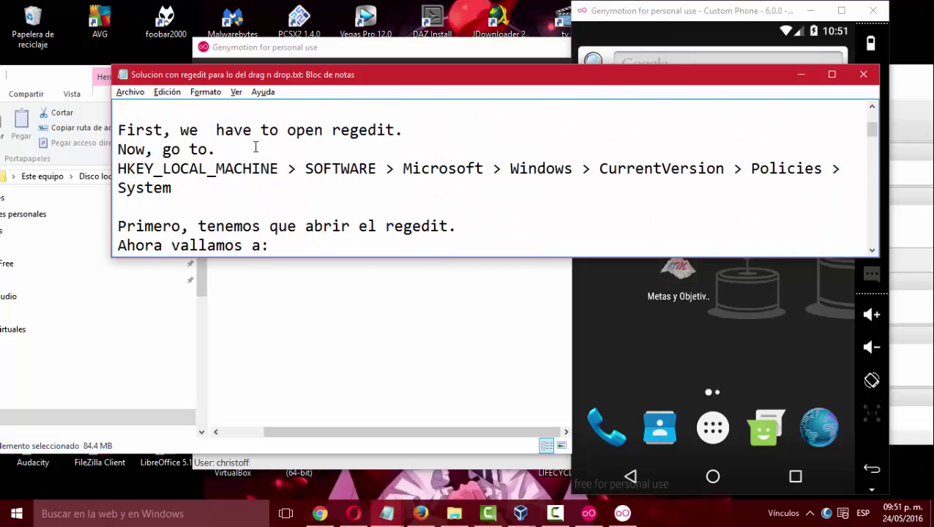
{"action": "scroll", "coordinate": [255, 147], "scroll_direction": "up", "scroll_amount": 2}
{"action": "scroll", "coordinate": [255, 148], "scroll_direction": "down", "scroll_amount": 2}
{"action": "left_click_drag", "start_coordinate": [119, 168], "coordinate": [788, 192]}
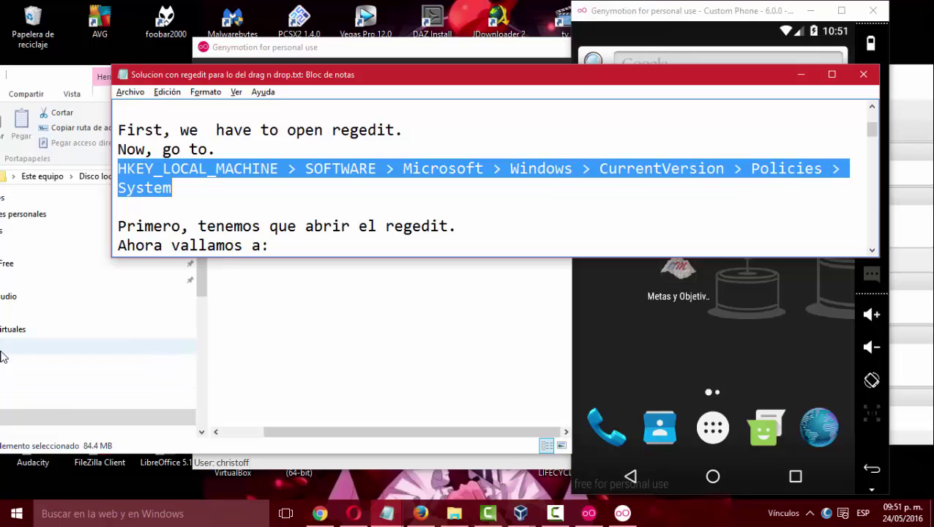
{"action": "left_click", "coordinate": [46, 518]}
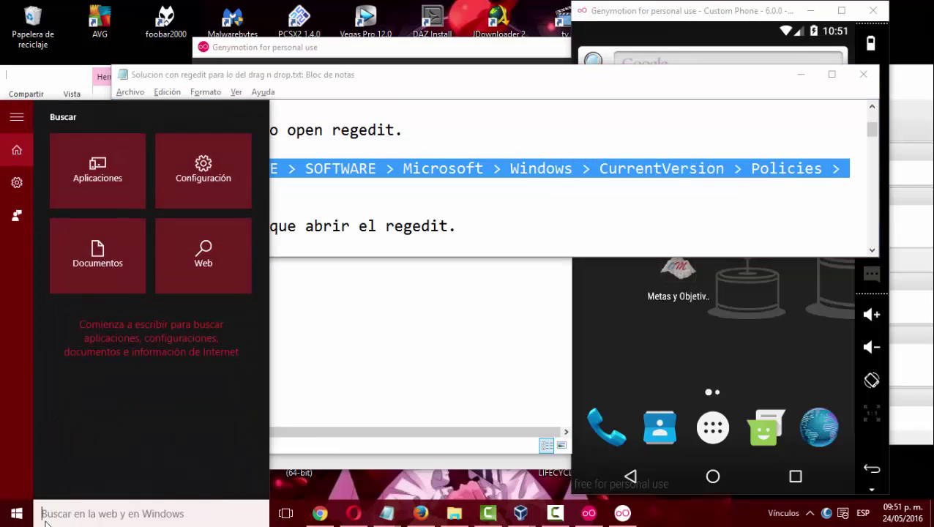
{"action": "type", "text": "reged"}
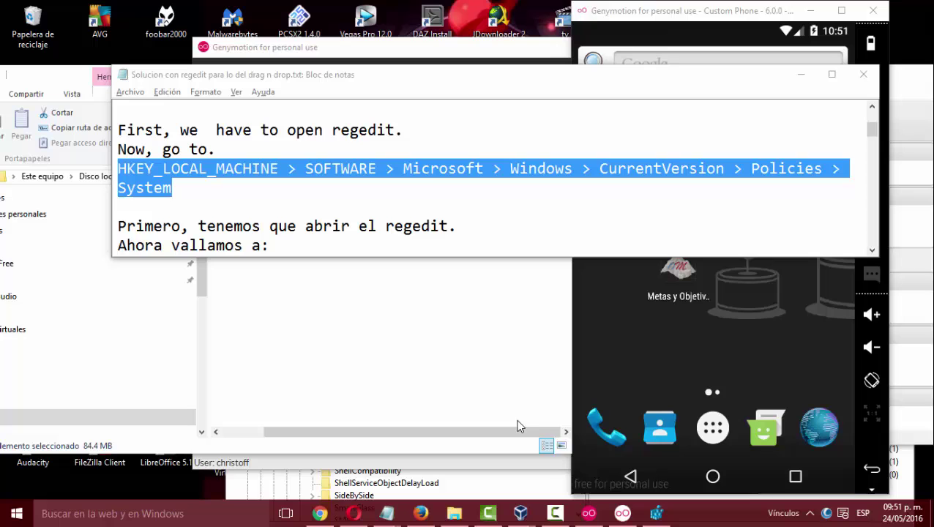
- Open Registry Editor and collapse its tree back to HKEY_LOCAL_MACHINE
{"action": "left_click", "coordinate": [278, 489]}
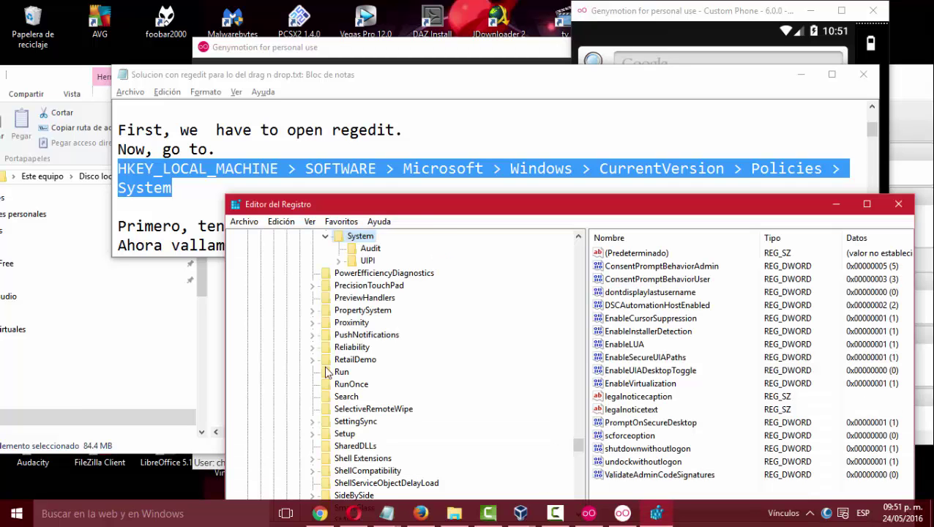
{"action": "scroll", "coordinate": [327, 373], "scroll_direction": "up", "scroll_amount": 7}
{"action": "scroll", "coordinate": [565, 391], "scroll_direction": "up", "scroll_amount": 7}
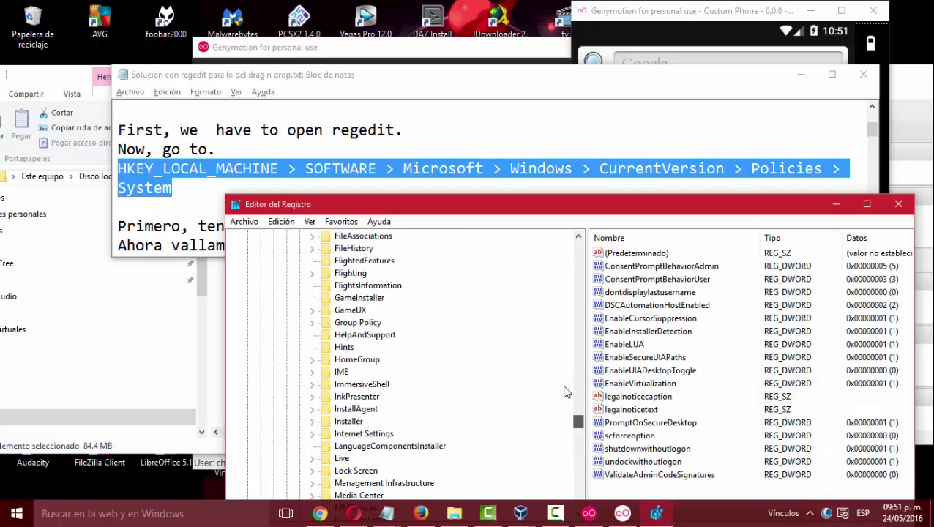
{"action": "left_click_drag", "start_coordinate": [578, 419], "coordinate": [571, 245]}
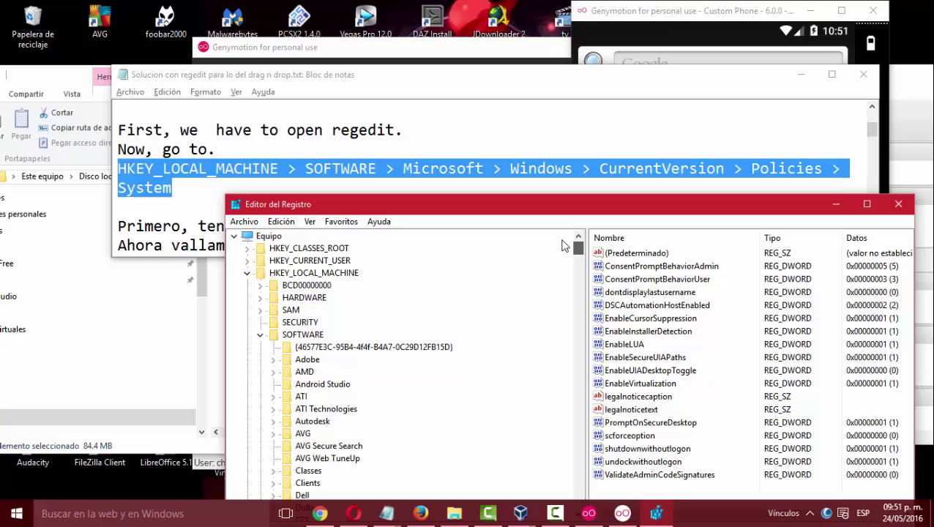
{"action": "left_click", "coordinate": [260, 335]}
{"action": "left_click", "coordinate": [247, 273]}
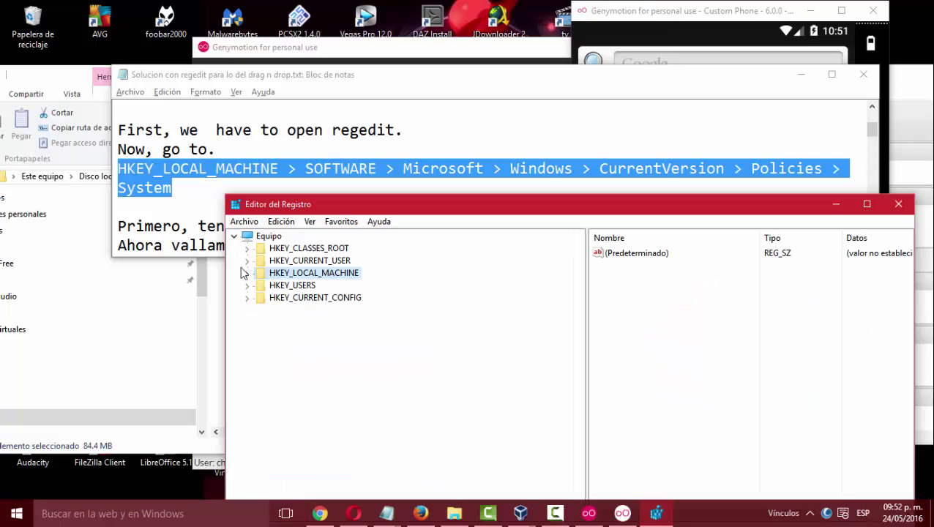
{"action": "left_click", "coordinate": [176, 168]}
{"action": "left_click_drag", "start_coordinate": [145, 168], "coordinate": [269, 170]}
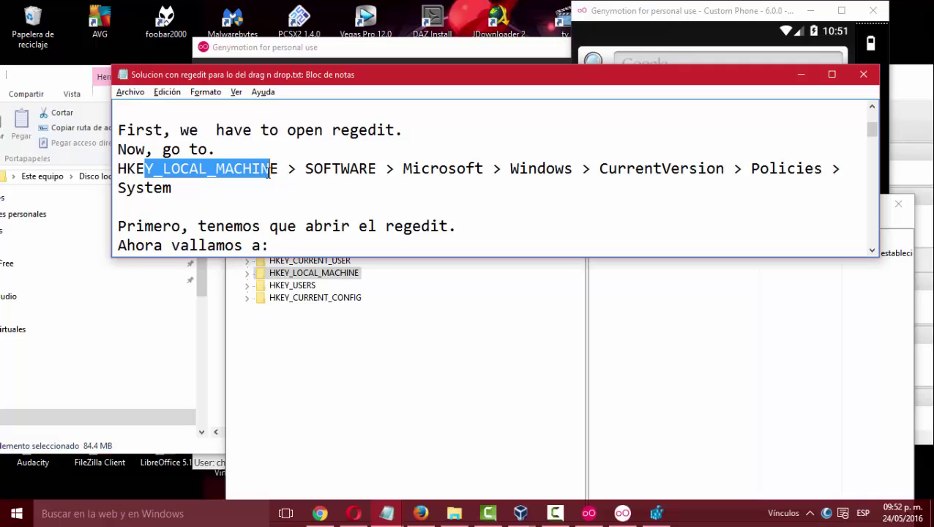
{"action": "left_click", "coordinate": [410, 382]}
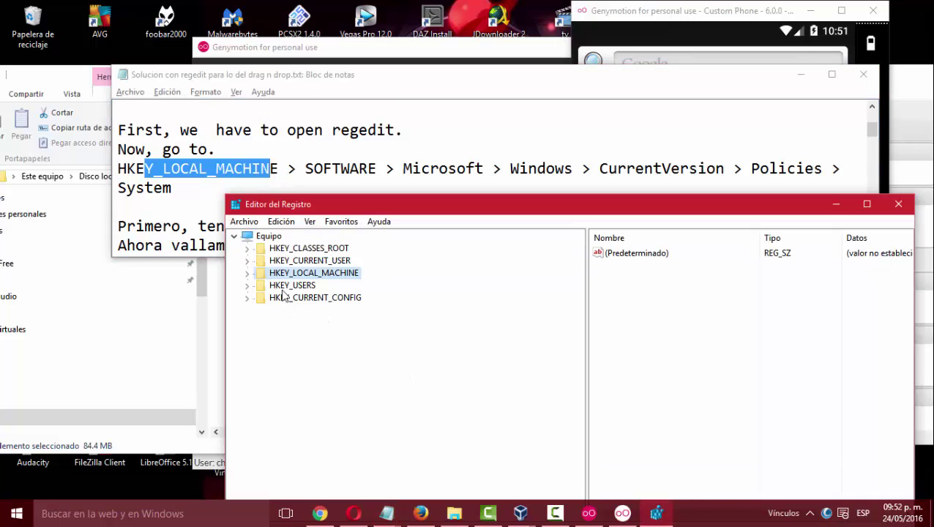
- Expand HKEY_LOCAL_MACHINE, SOFTWARE and Microsoft, marking each step in the note
{"action": "left_click", "coordinate": [247, 273]}
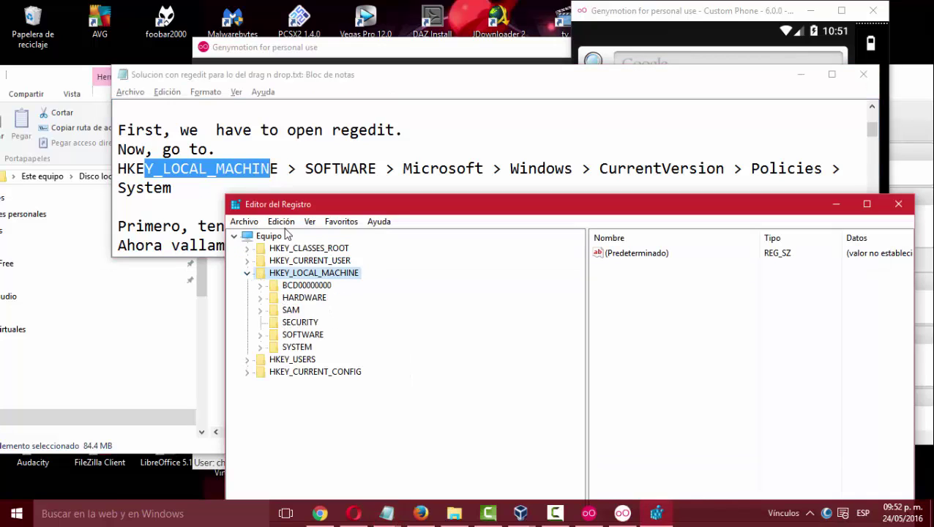
{"action": "key", "text": "alt+Tab"}
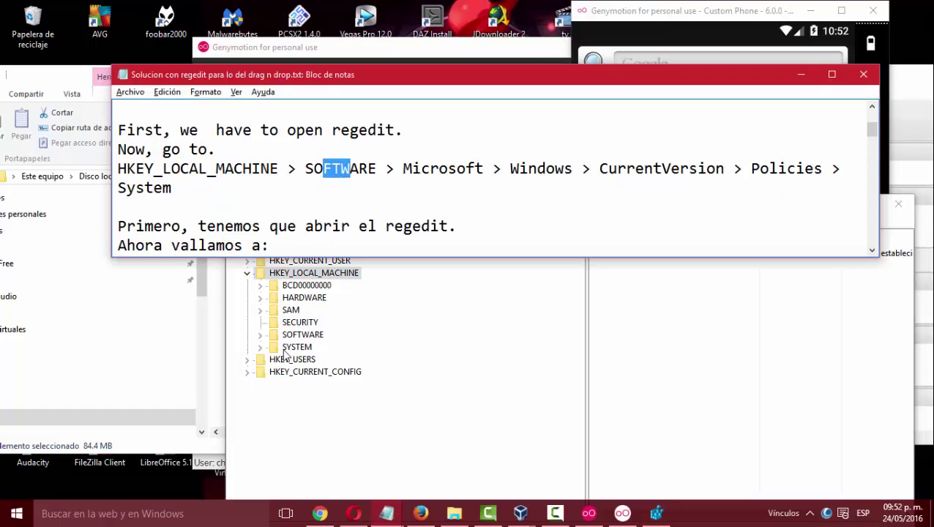
{"action": "left_click", "coordinate": [261, 335]}
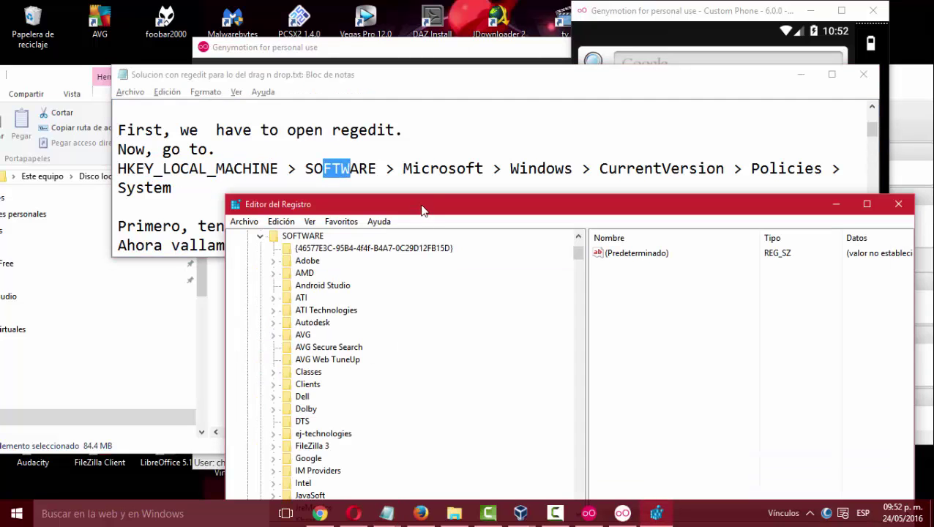
{"action": "left_click_drag", "start_coordinate": [440, 169], "coordinate": [478, 169]}
{"action": "scroll", "coordinate": [402, 342], "scroll_direction": "down", "scroll_amount": 6}
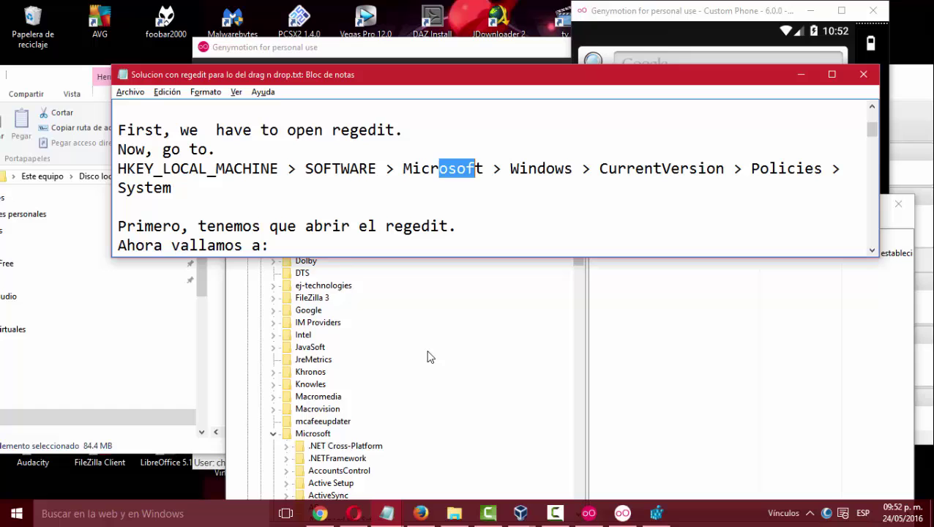
{"action": "left_click", "coordinate": [300, 364]}
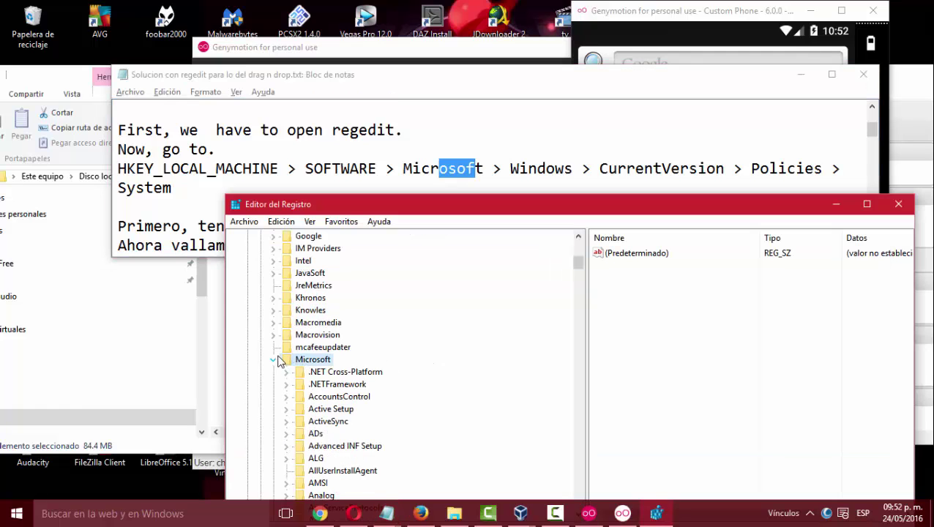
{"action": "double_click", "coordinate": [274, 361]}
- Go down to the Windows key and open its CurrentVersion subkey
{"action": "scroll", "coordinate": [328, 377], "scroll_direction": "down", "scroll_amount": 4}
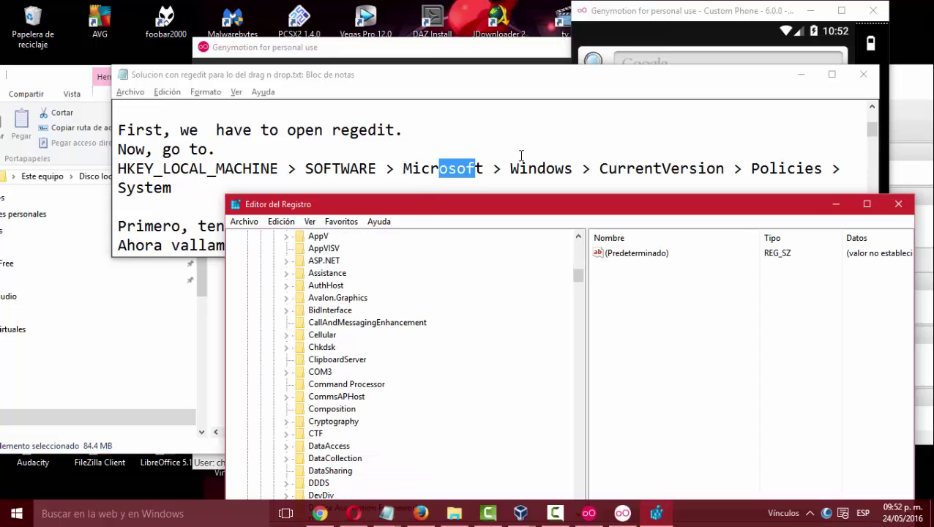
{"action": "left_click_drag", "start_coordinate": [528, 168], "coordinate": [558, 169]}
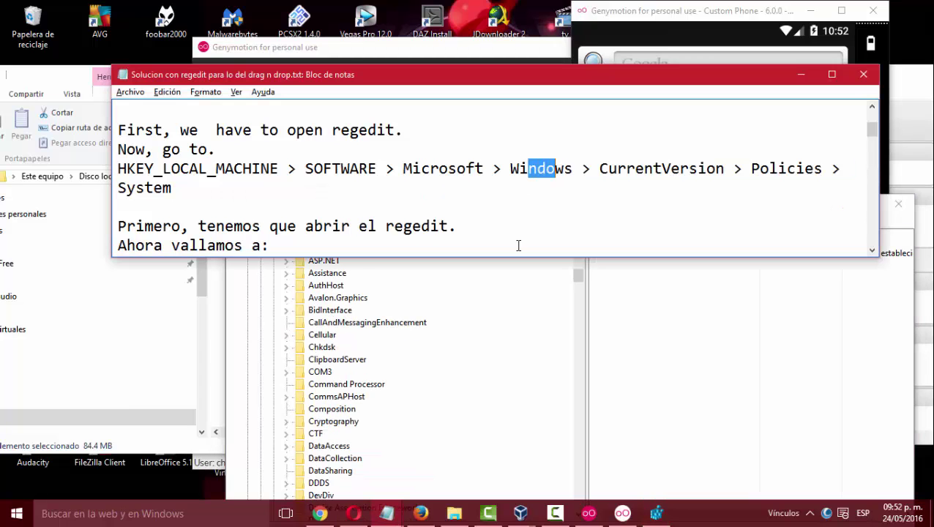
{"action": "scroll", "coordinate": [386, 389], "scroll_direction": "down", "scroll_amount": 14}
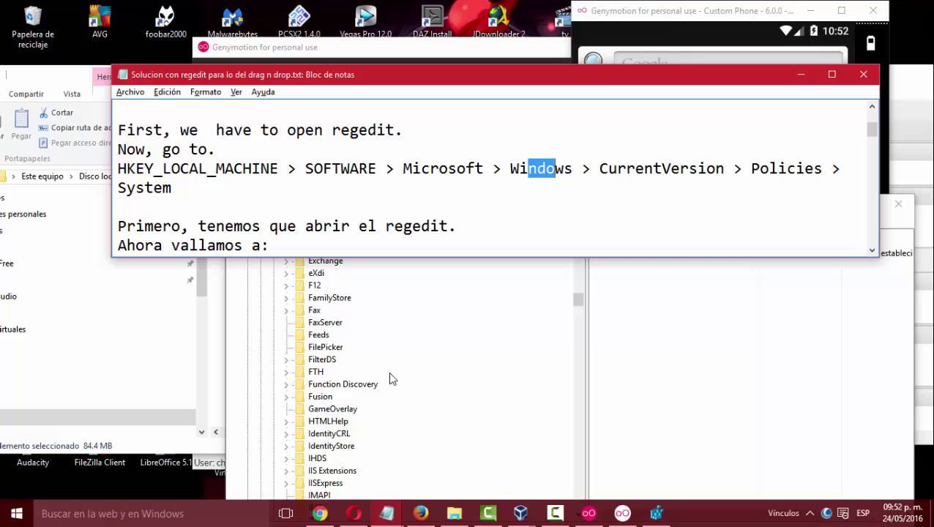
{"action": "scroll", "coordinate": [389, 378], "scroll_direction": "down", "scroll_amount": 20}
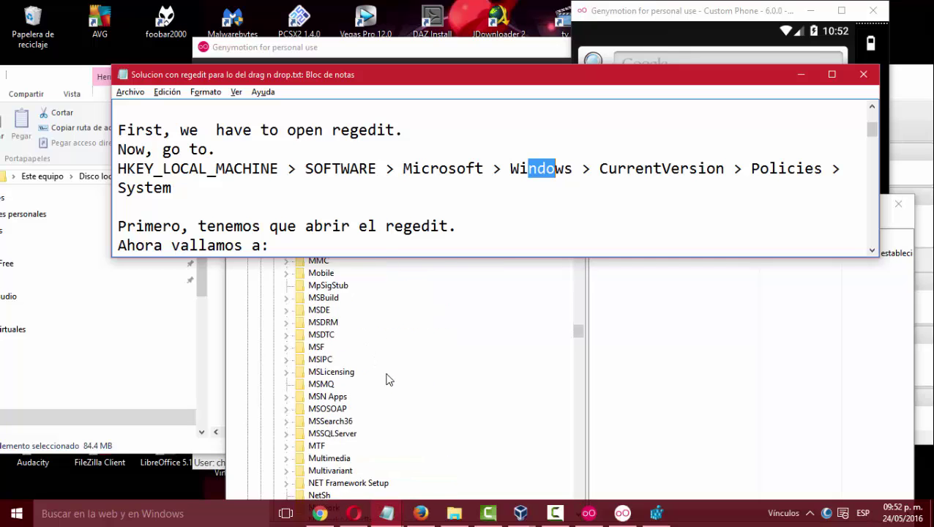
{"action": "scroll", "coordinate": [388, 379], "scroll_direction": "down", "scroll_amount": 20}
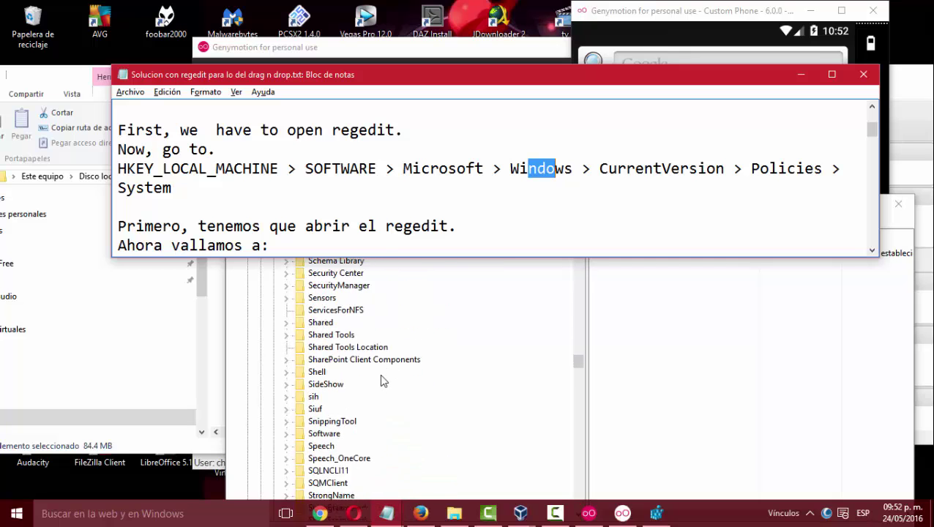
{"action": "scroll", "coordinate": [380, 374], "scroll_direction": "down", "scroll_amount": 15}
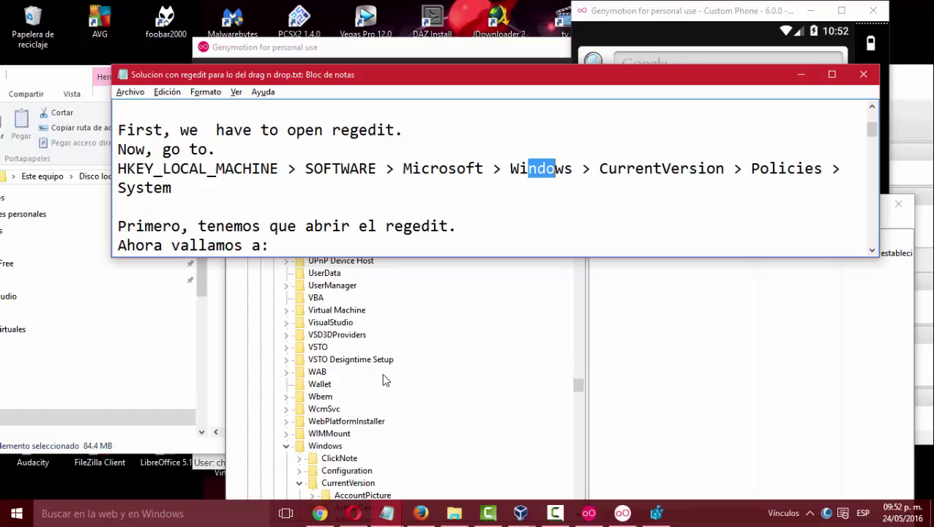
{"action": "scroll", "coordinate": [381, 373], "scroll_direction": "down", "scroll_amount": 2}
{"action": "left_click", "coordinate": [322, 384]}
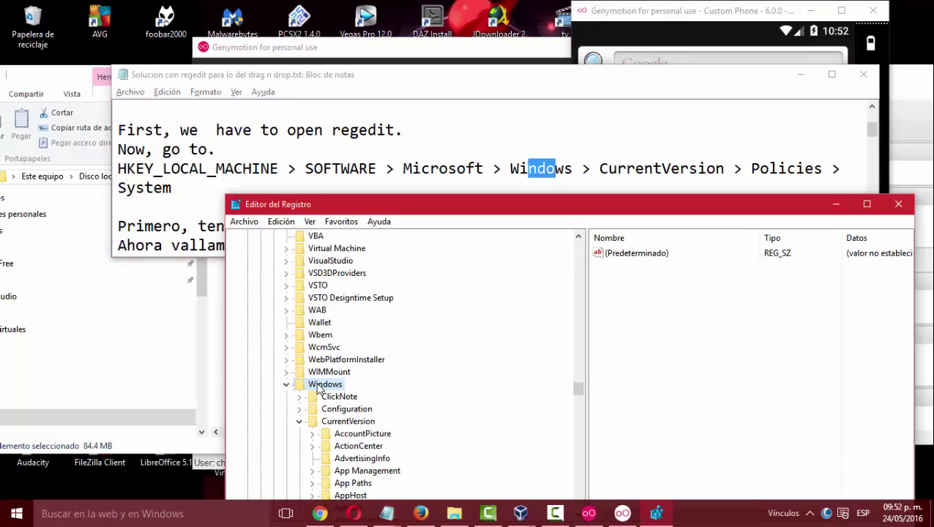
{"action": "left_click", "coordinate": [609, 168]}
{"action": "left_click_drag", "start_coordinate": [608, 168], "coordinate": [689, 168]}
{"action": "left_click", "coordinate": [349, 422]}
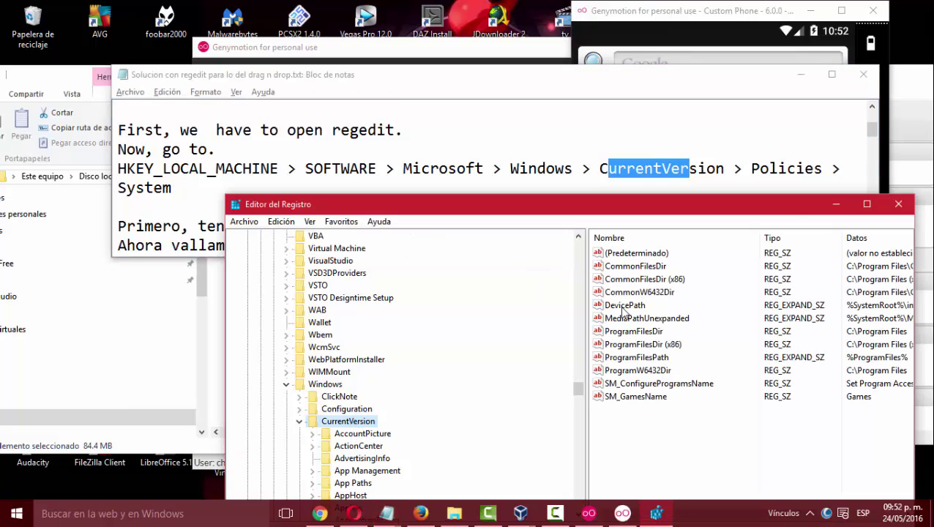
- Select Policies under CurrentVersion and open its System key to list EnableLUA
{"action": "left_click_drag", "start_coordinate": [757, 168], "coordinate": [804, 168]}
{"action": "scroll", "coordinate": [371, 418], "scroll_direction": "down", "scroll_amount": 2}
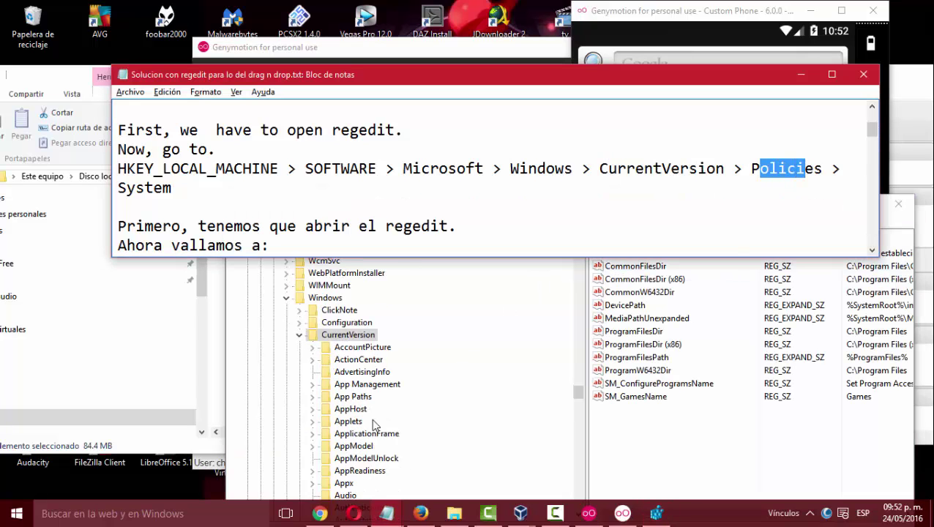
{"action": "scroll", "coordinate": [371, 418], "scroll_direction": "down", "scroll_amount": 9}
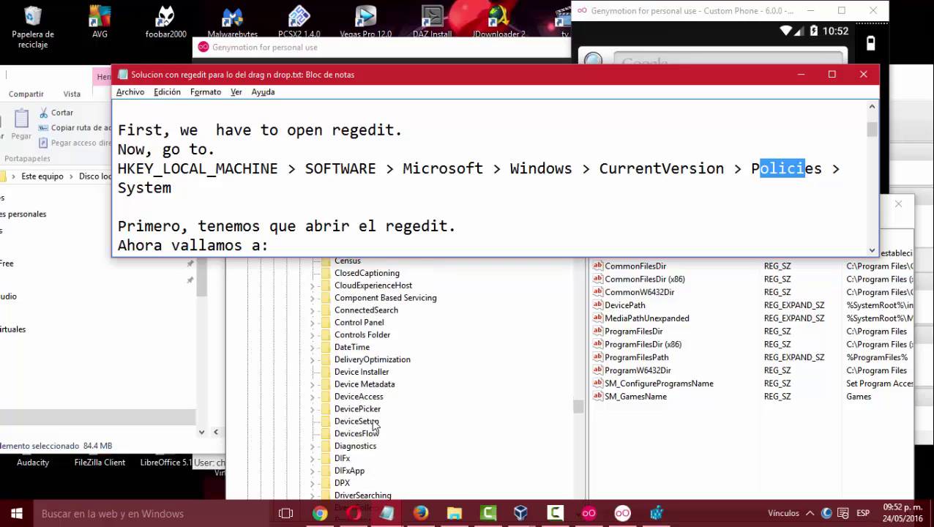
{"action": "scroll", "coordinate": [373, 425], "scroll_direction": "down", "scroll_amount": 7}
{"action": "scroll", "coordinate": [373, 425], "scroll_direction": "down", "scroll_amount": 8}
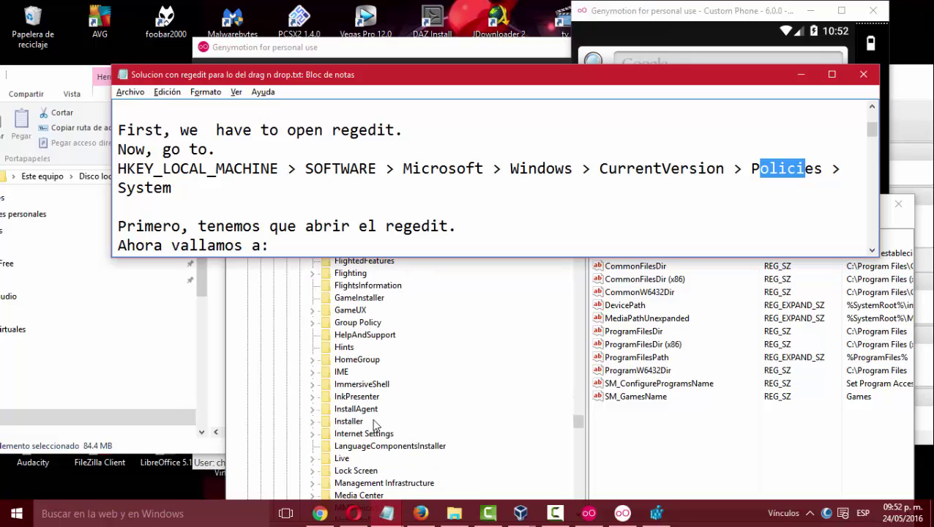
{"action": "scroll", "coordinate": [373, 424], "scroll_direction": "down", "scroll_amount": 1}
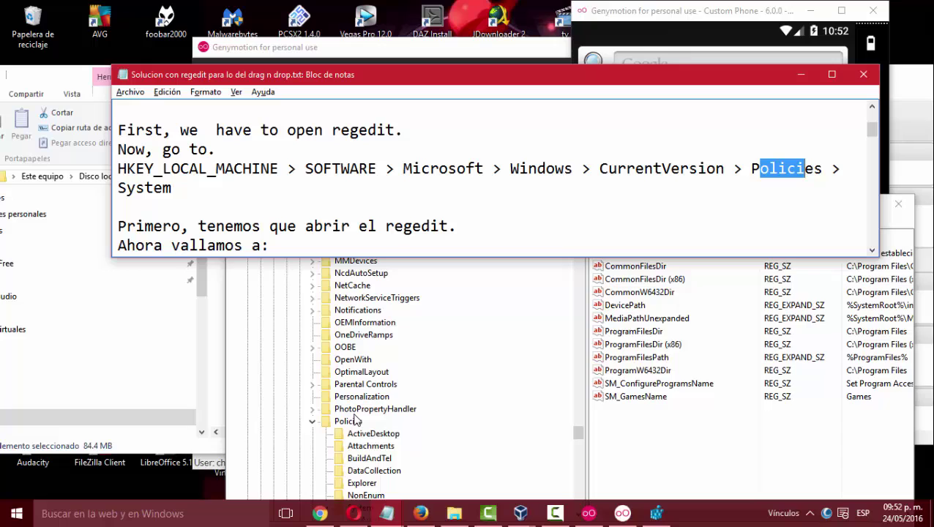
{"action": "left_click", "coordinate": [350, 423]}
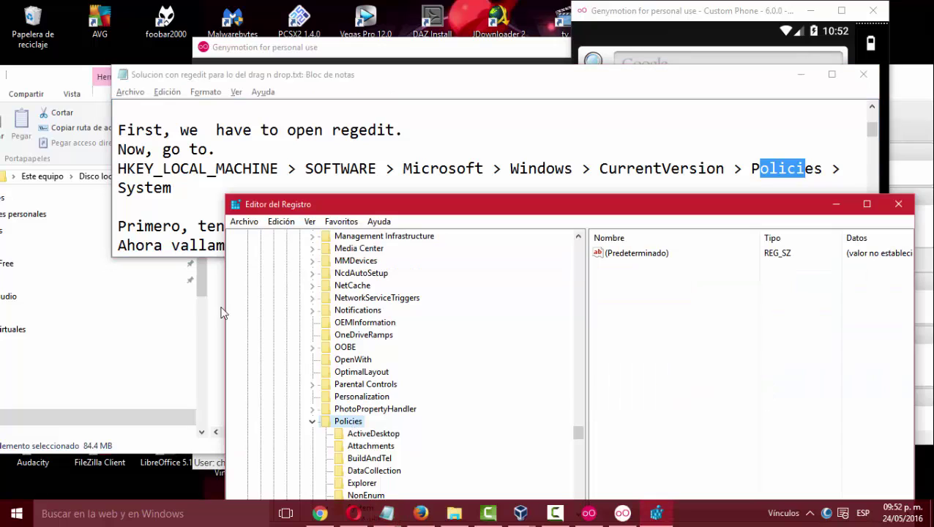
{"action": "left_click", "coordinate": [127, 188]}
{"action": "left_click_drag", "start_coordinate": [176, 189], "coordinate": [117, 189]}
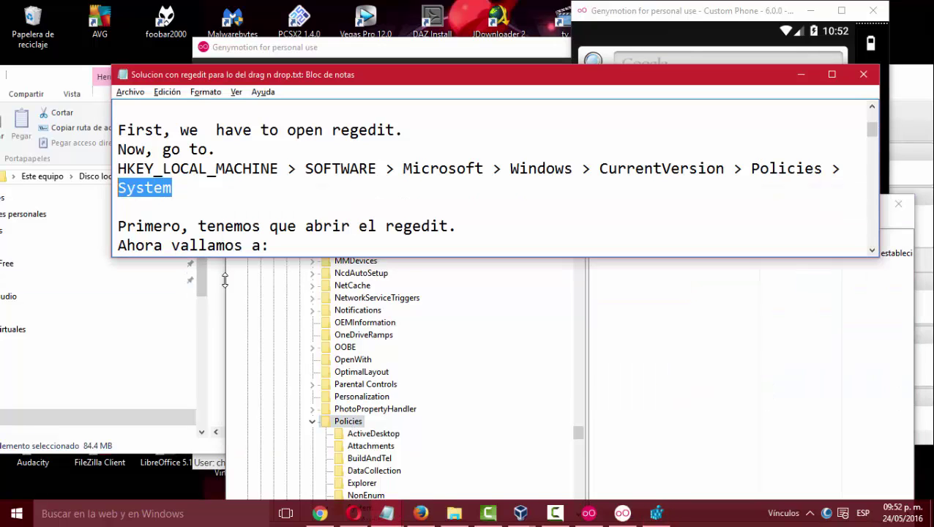
{"action": "scroll", "coordinate": [423, 415], "scroll_direction": "down", "scroll_amount": 4}
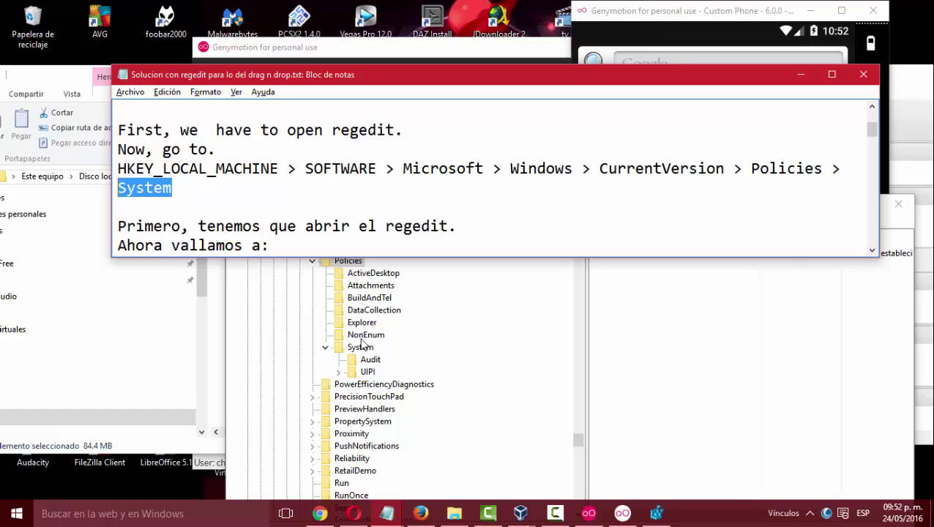
{"action": "left_click", "coordinate": [361, 347]}
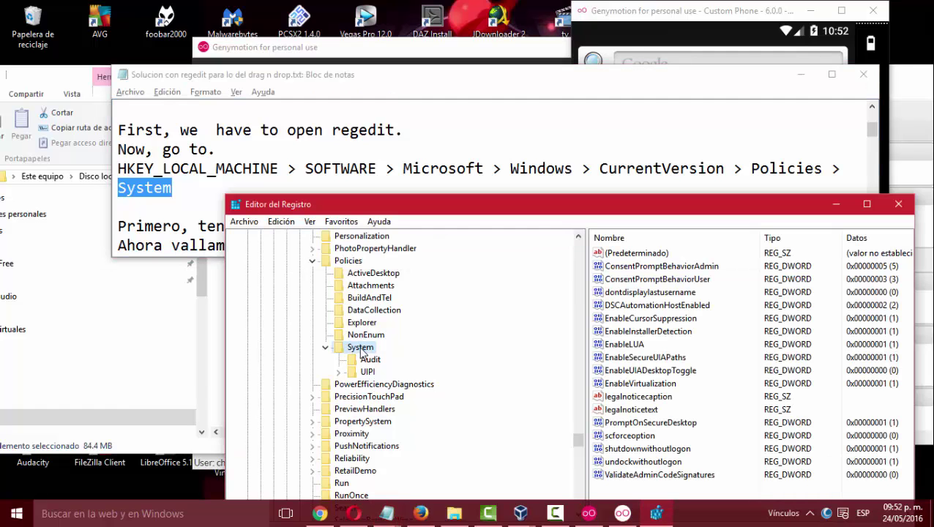
- Open EnableLUA's DWORD edit dialog under System and change its value data from 1 to 0
{"action": "left_click", "coordinate": [296, 169]}
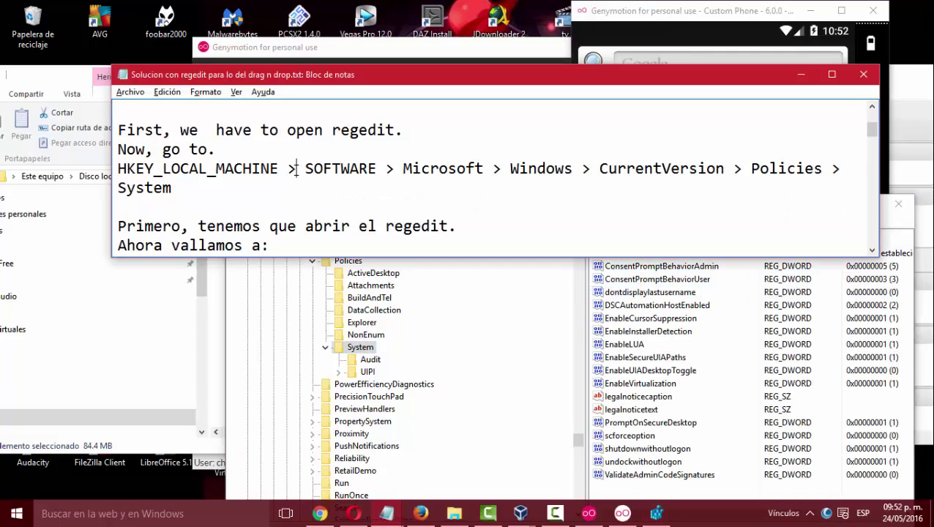
{"action": "left_click", "coordinate": [658, 331]}
{"action": "left_click", "coordinate": [624, 344]}
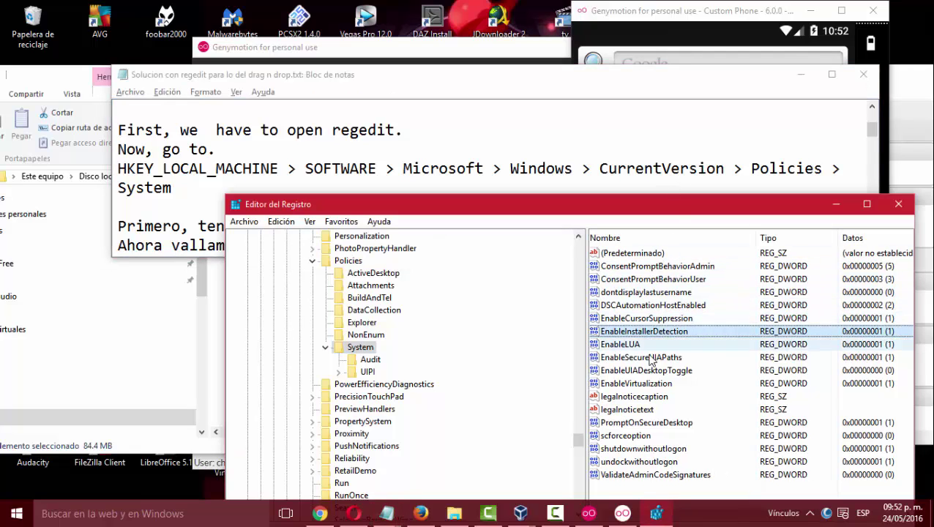
{"action": "scroll", "coordinate": [296, 158], "scroll_direction": "down", "scroll_amount": 2}
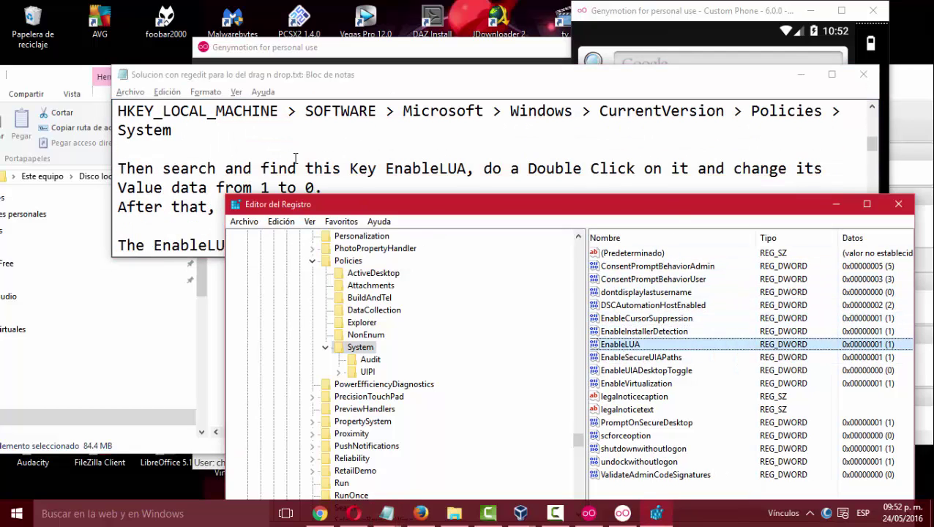
{"action": "scroll", "coordinate": [295, 158], "scroll_direction": "down", "scroll_amount": 1}
{"action": "left_click", "coordinate": [393, 152]}
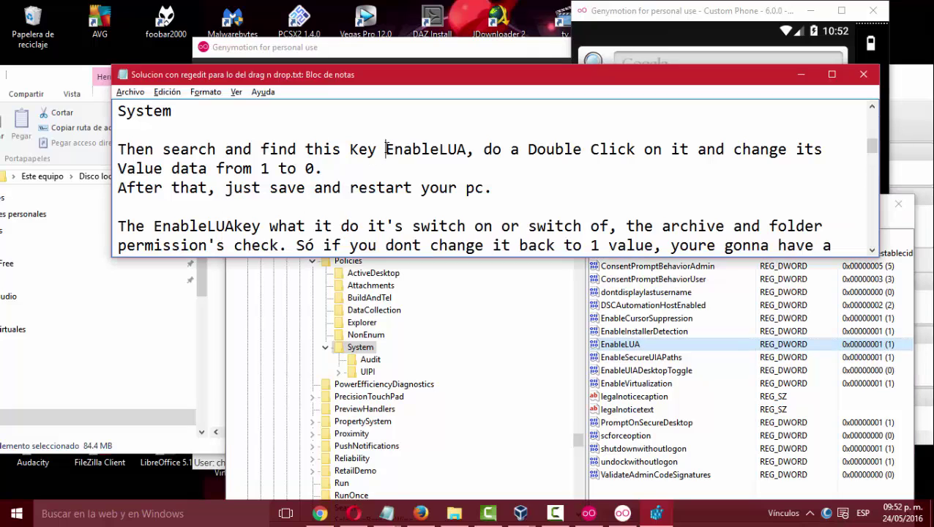
{"action": "left_click_drag", "start_coordinate": [385, 150], "coordinate": [466, 150]}
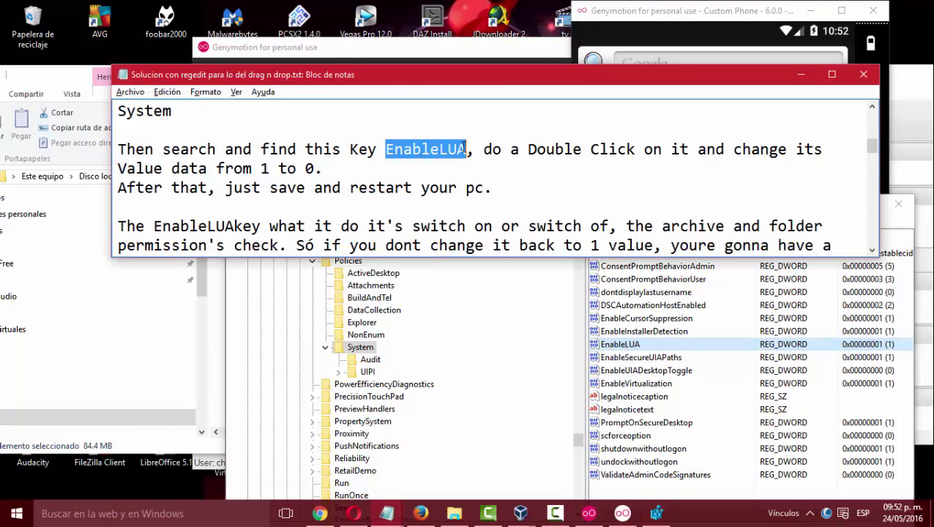
{"action": "left_click", "coordinate": [642, 340]}
{"action": "double_click", "coordinate": [643, 346]}
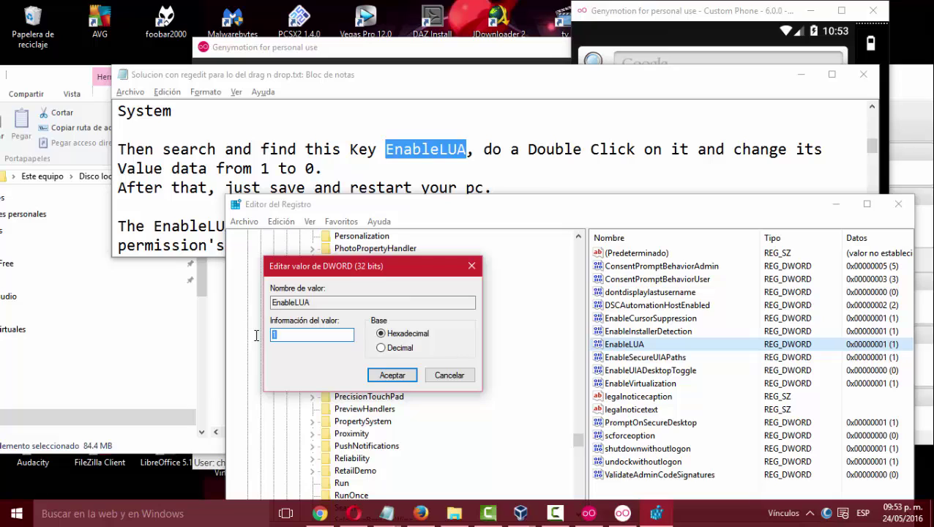
{"action": "left_click", "coordinate": [392, 376]}
- Confirm EnableLUA as 0, close Registry Editor, and retry dropping the arm64 and arm GApps zips
{"action": "left_click", "coordinate": [392, 376]}
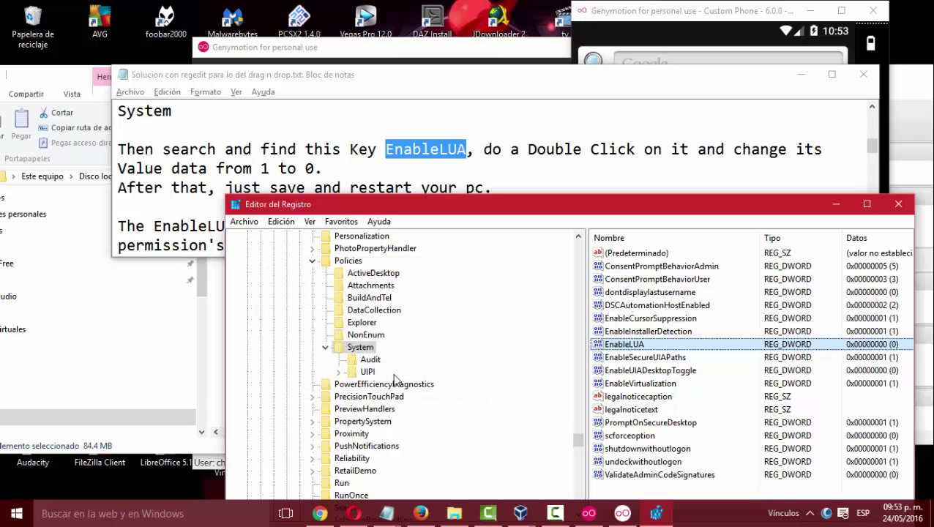
{"action": "left_click", "coordinate": [899, 205]}
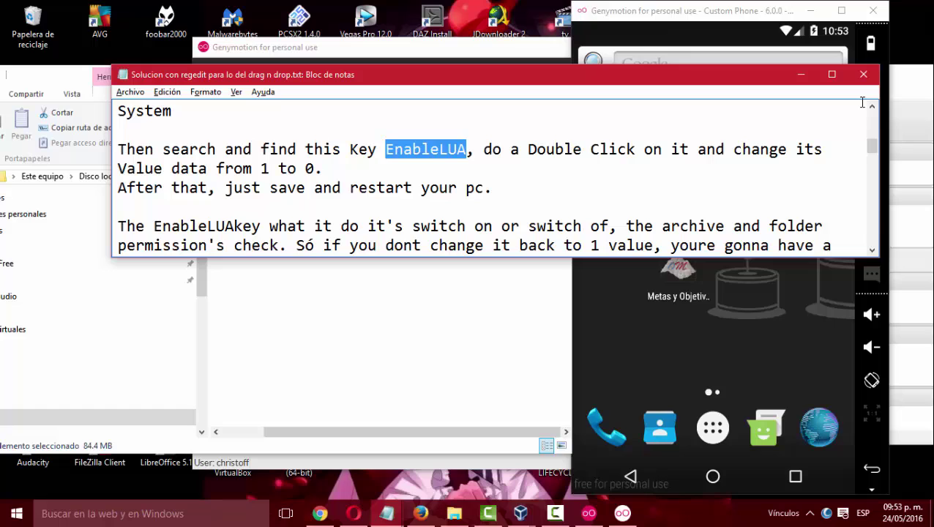
{"action": "left_click", "coordinate": [375, 341]}
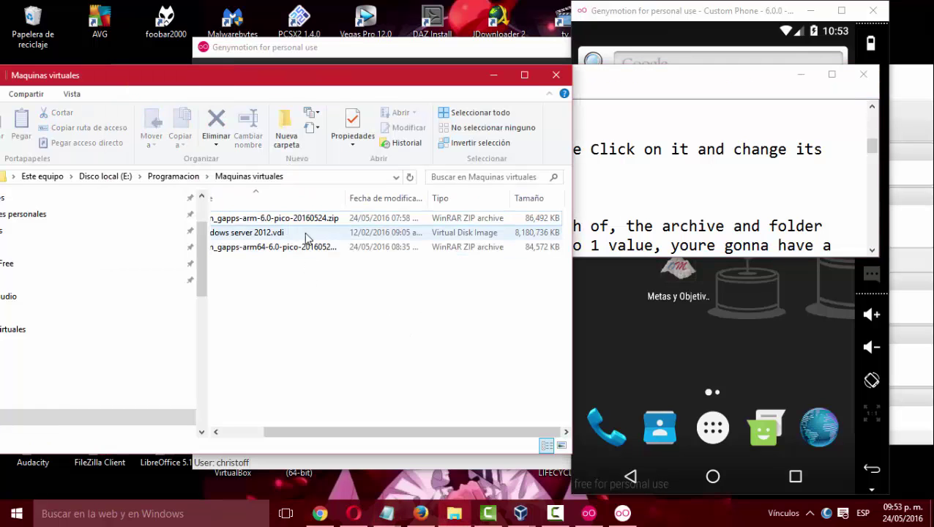
{"action": "left_click_drag", "start_coordinate": [296, 247], "coordinate": [676, 238]}
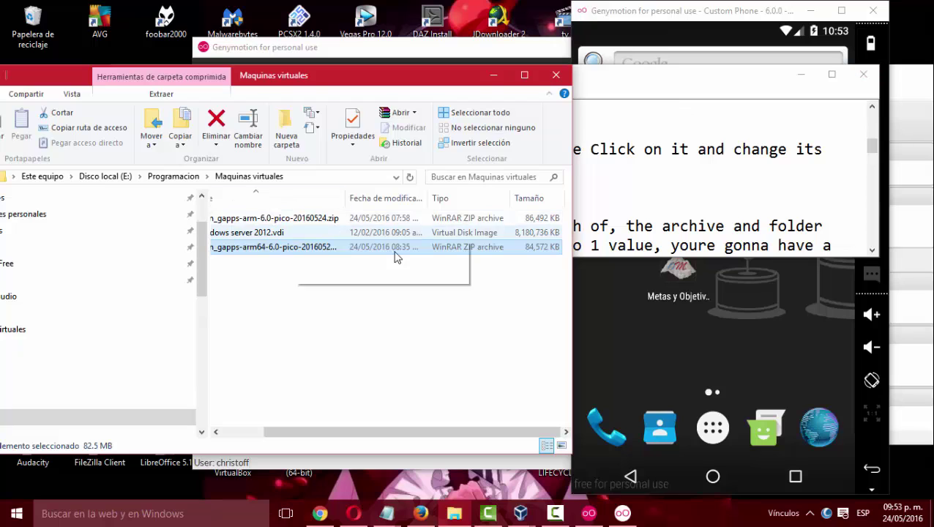
{"action": "left_click", "coordinate": [795, 373]}
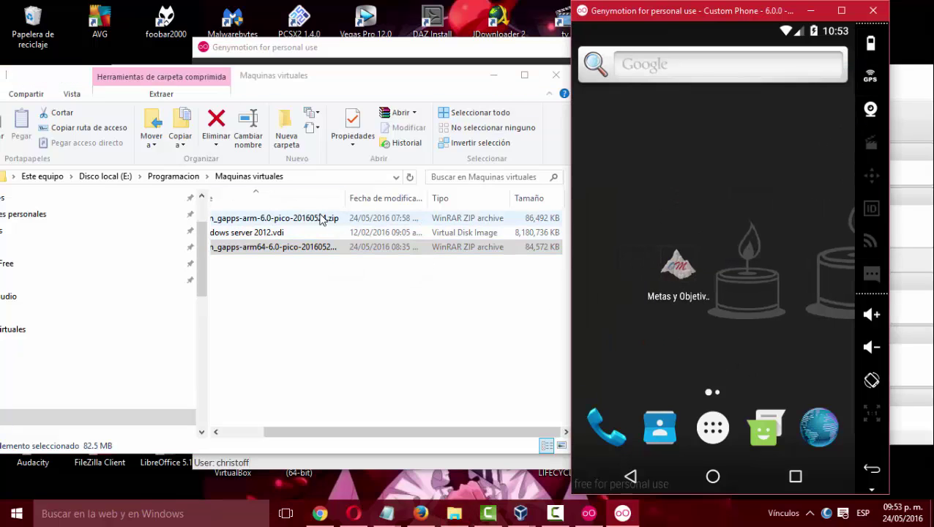
{"action": "left_click_drag", "start_coordinate": [330, 217], "coordinate": [904, 376]}
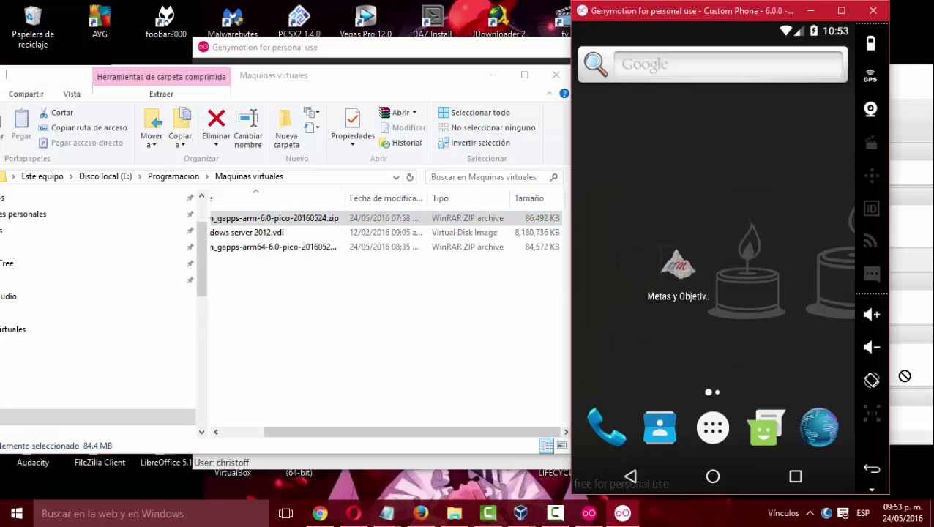
- Close the emulator, the file browser, the instruction notes and the Genymotion device list
{"action": "left_click", "coordinate": [870, 11]}
{"action": "left_click", "coordinate": [556, 76]}
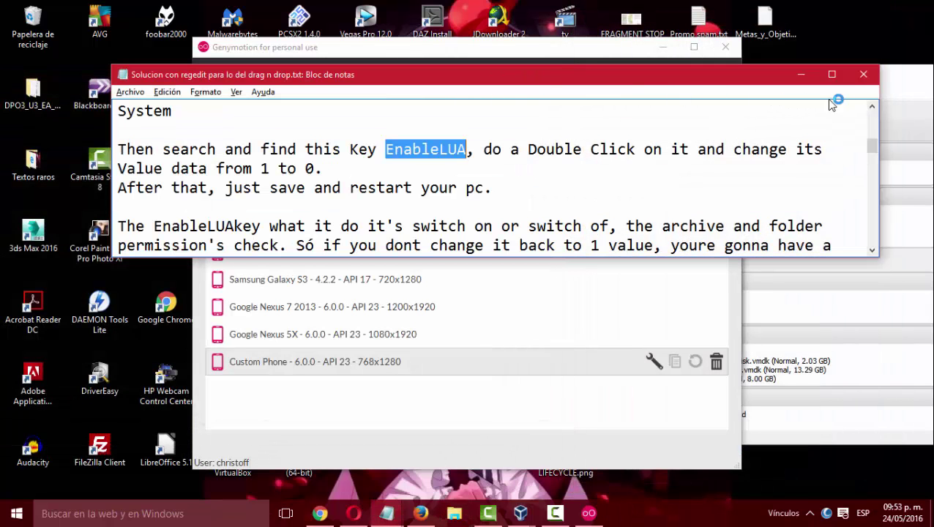
{"action": "left_click", "coordinate": [864, 75]}
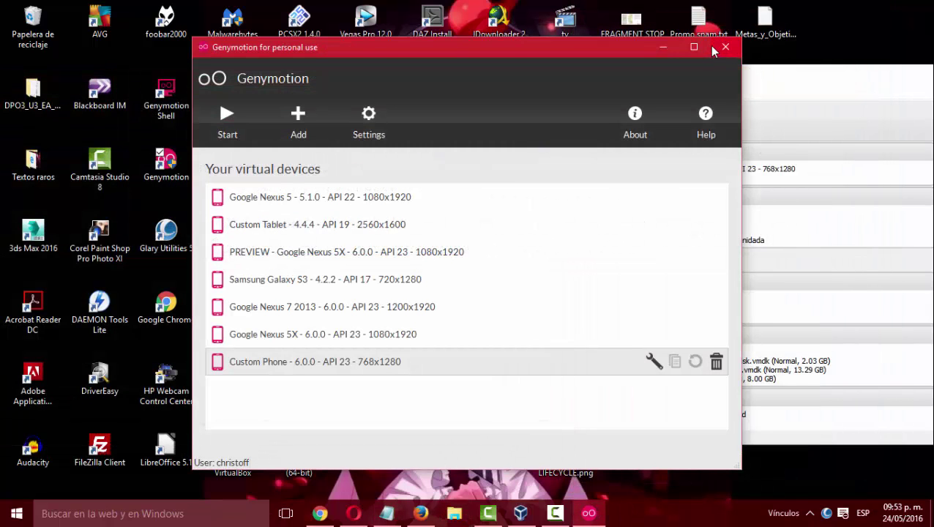
{"action": "left_click", "coordinate": [726, 48]}
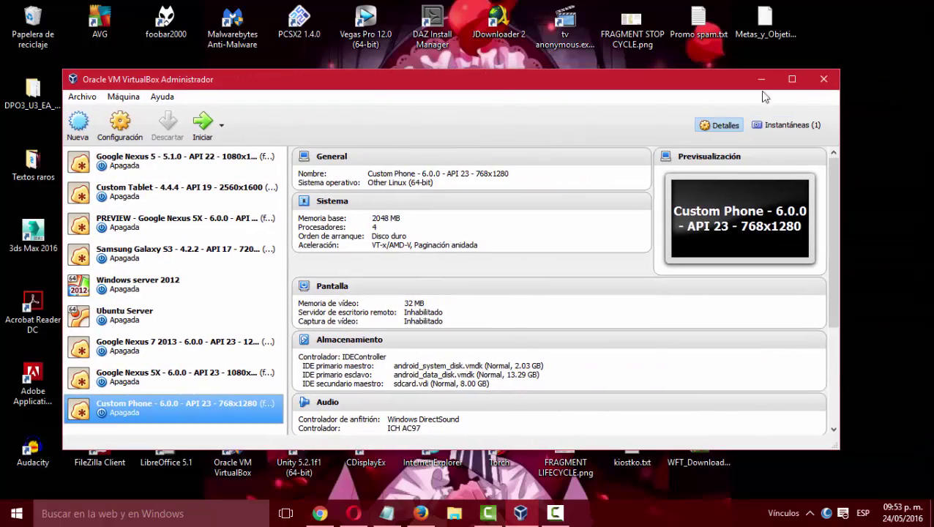
- Close the VirtualBox Manager and open a new File Explorer window on Disco local (E:)
{"action": "left_click", "coordinate": [825, 80]}
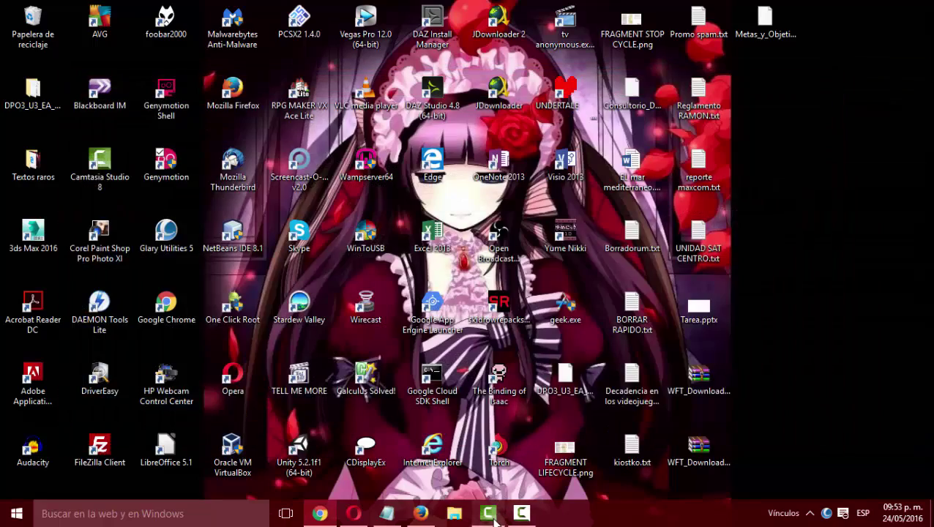
{"action": "left_click", "coordinate": [488, 513]}
{"action": "left_click", "coordinate": [522, 513]}
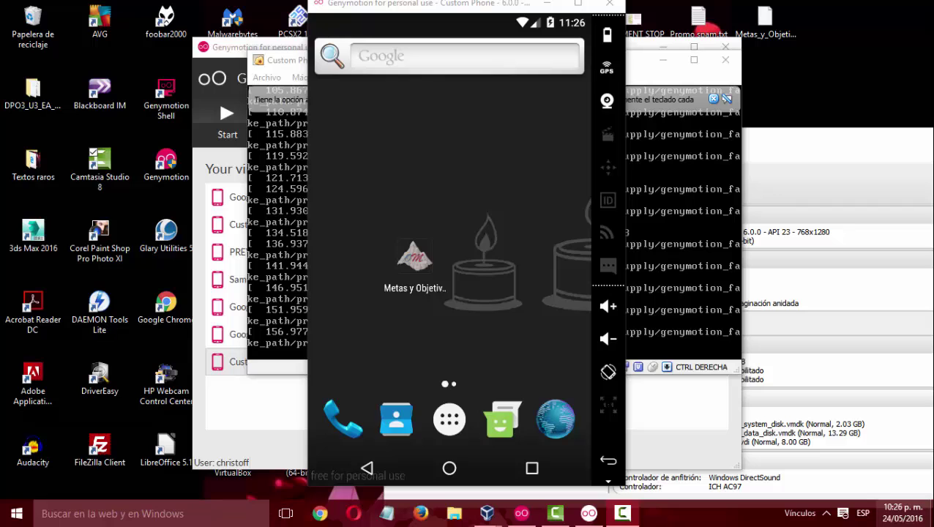
{"action": "left_click", "coordinate": [453, 513]}
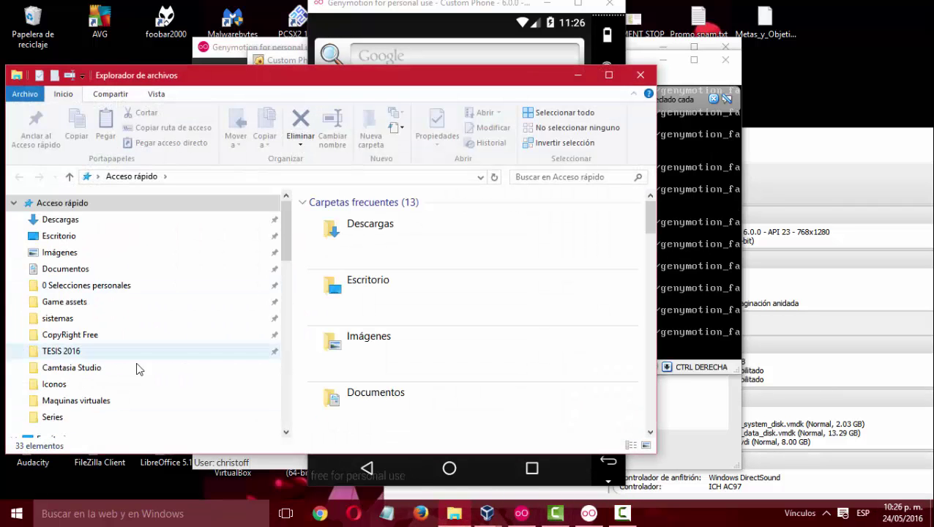
{"action": "scroll", "coordinate": [149, 376], "scroll_direction": "down", "scroll_amount": 2}
{"action": "left_click", "coordinate": [75, 330]}
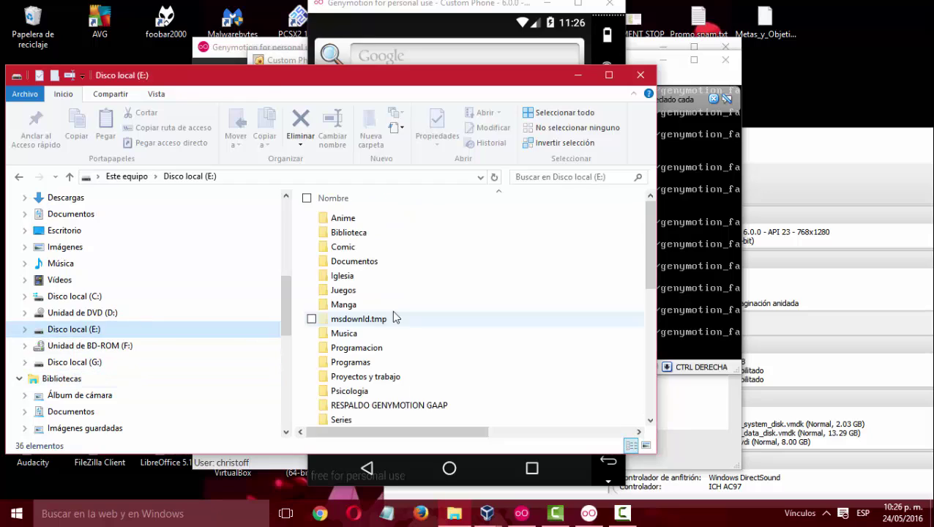
- Open Programacion > Maquinas virtuales and select open_gapps-arm-6.0-pico-20160524.zip
{"action": "left_click", "coordinate": [370, 355]}
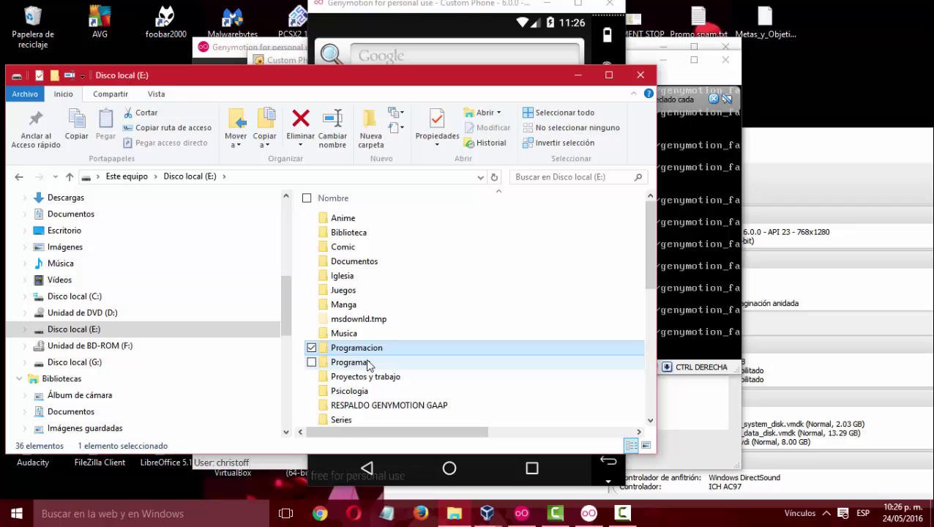
{"action": "double_click", "coordinate": [367, 362]}
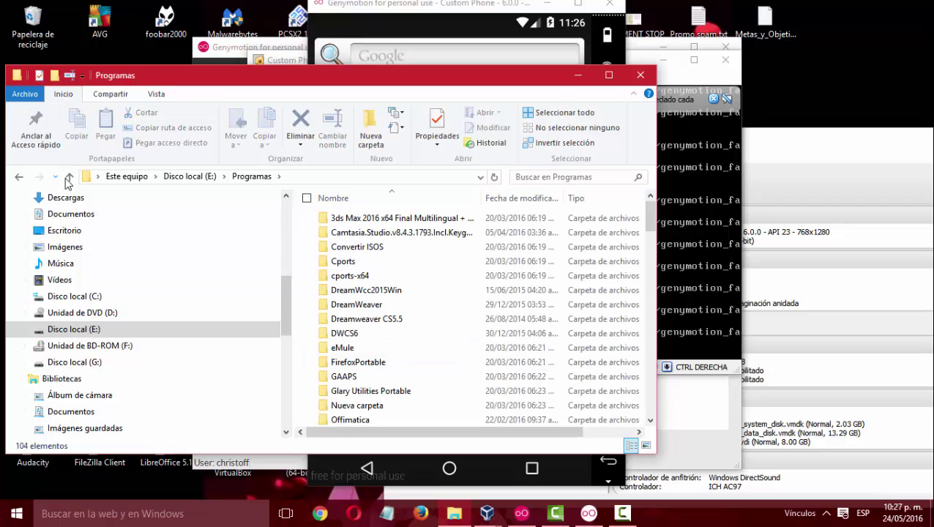
{"action": "left_click", "coordinate": [66, 178]}
{"action": "double_click", "coordinate": [384, 355]}
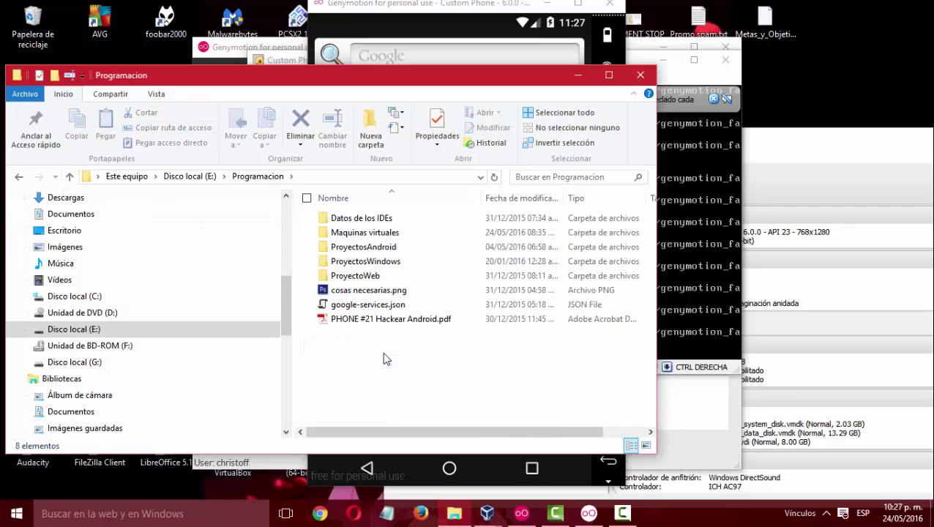
{"action": "double_click", "coordinate": [411, 232]}
{"action": "left_click", "coordinate": [390, 220]}
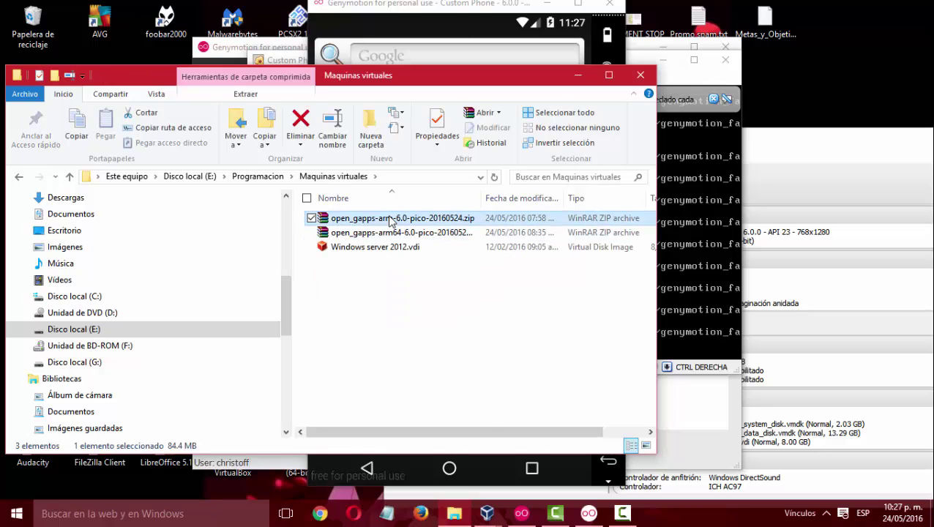
{"action": "left_click", "coordinate": [447, 9]}
- Move the emulator window right and drop open_gapps-arm-6.0-pico-20160524.zip onto its phone screen
{"action": "left_click_drag", "start_coordinate": [446, 9], "coordinate": [654, 16]}
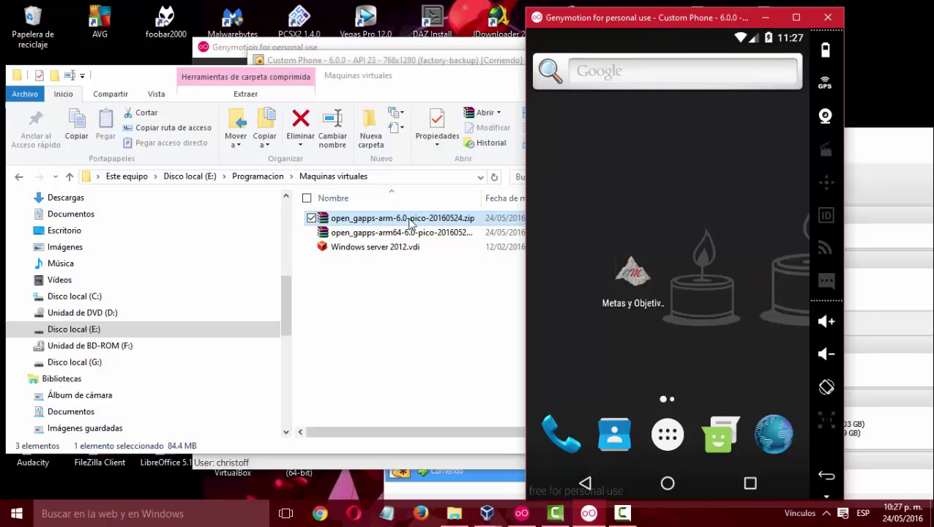
{"action": "left_click_drag", "start_coordinate": [410, 222], "coordinate": [710, 301]}
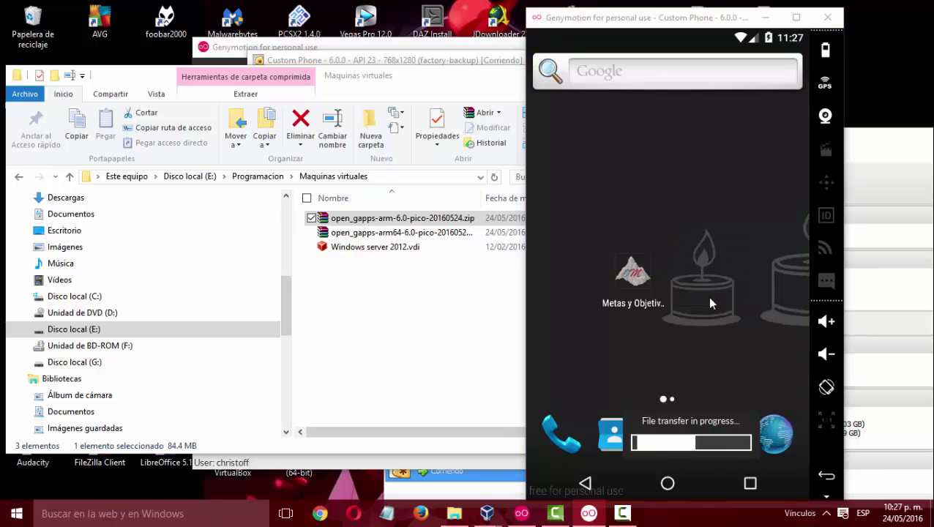